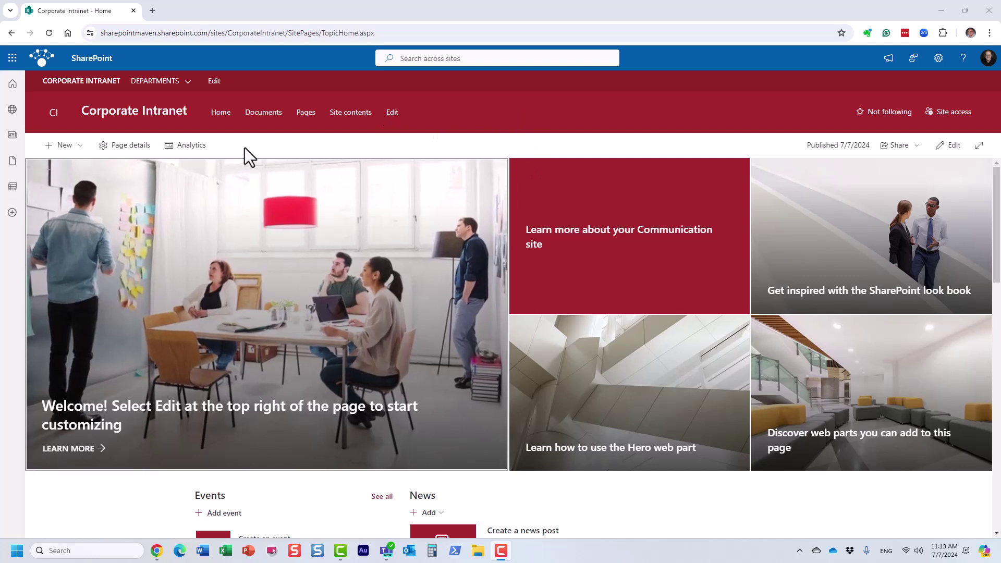
# Check the Human Resources site, then scroll through the Corporate Intranet home page
pyautogui.click(169, 83)
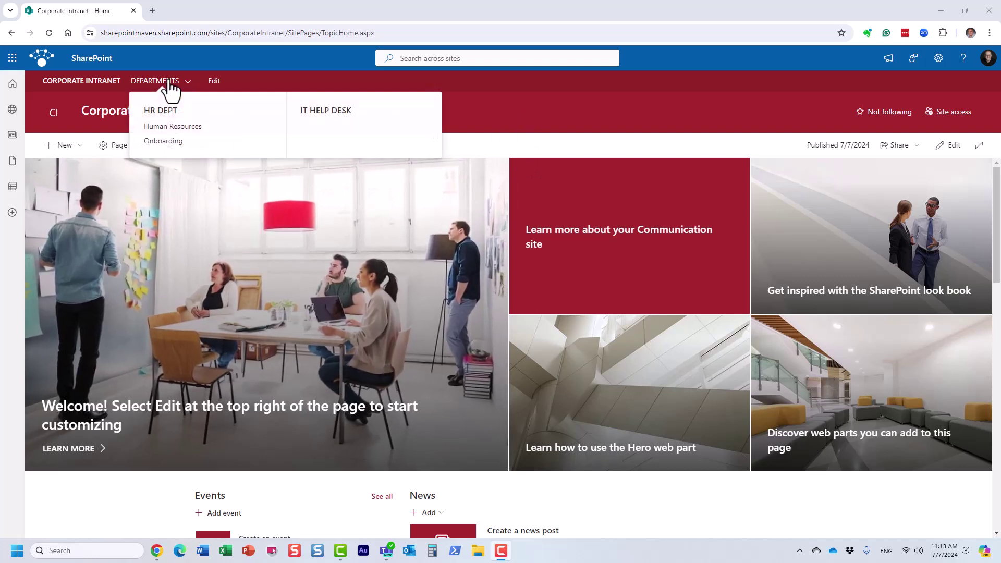
pyautogui.click(183, 128)
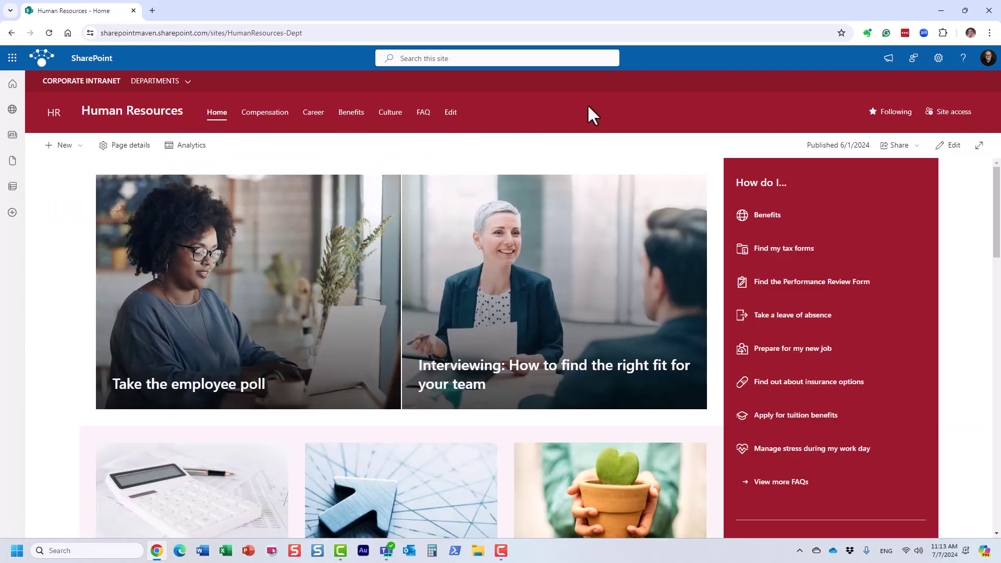
pyautogui.click(83, 83)
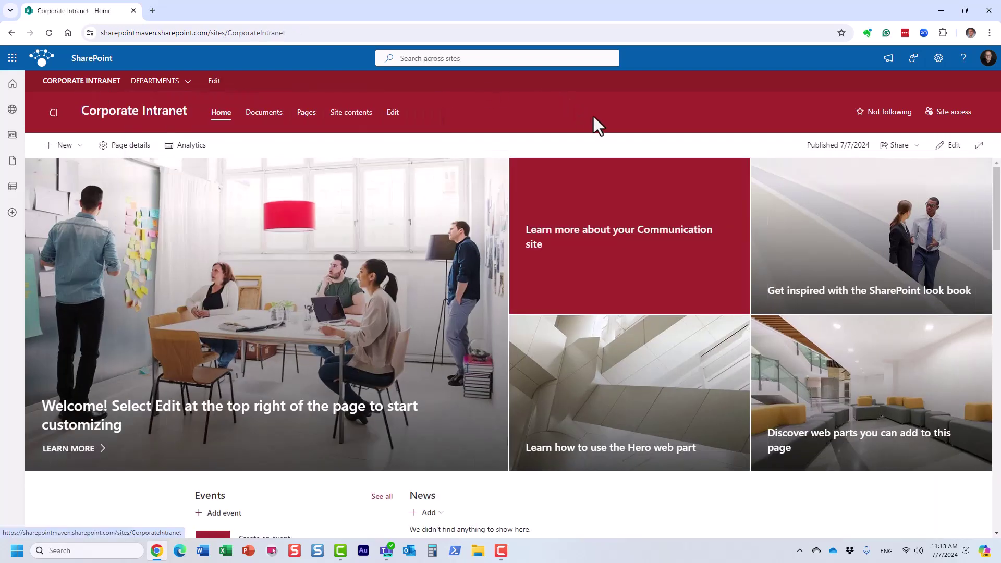
pyautogui.scroll(-1, 430, 206)
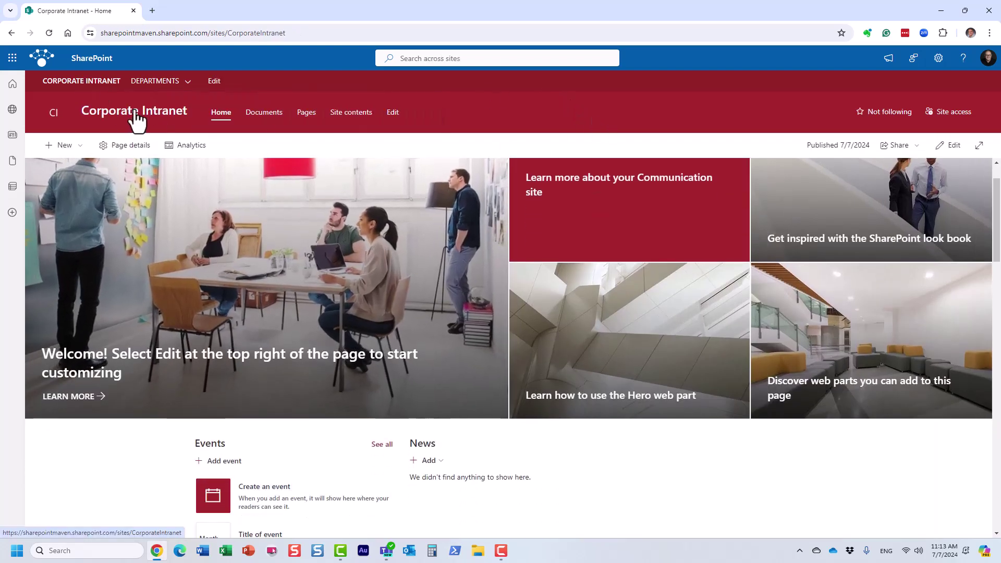
pyautogui.scroll(-2, 297, 275)
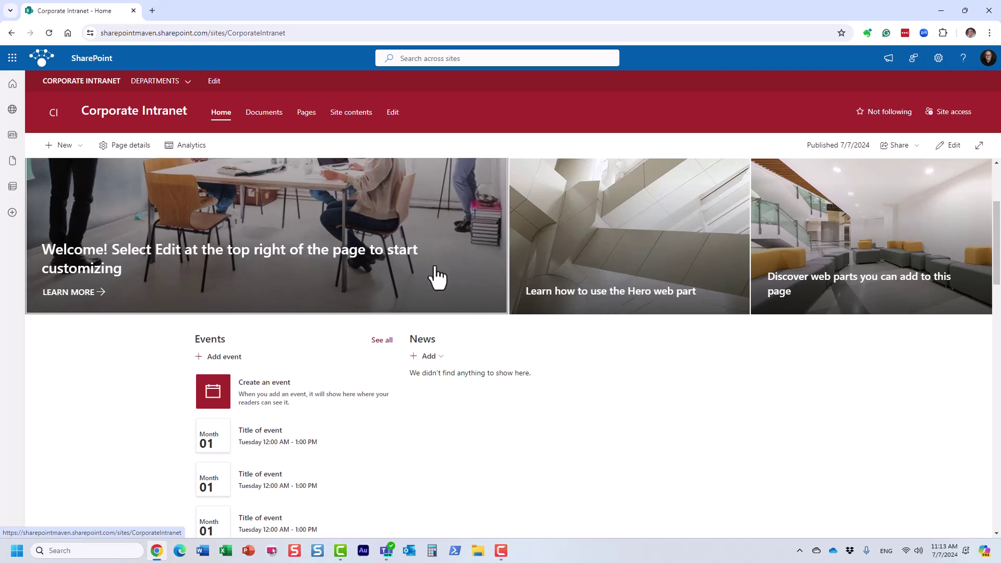
pyautogui.scroll(3, 438, 276)
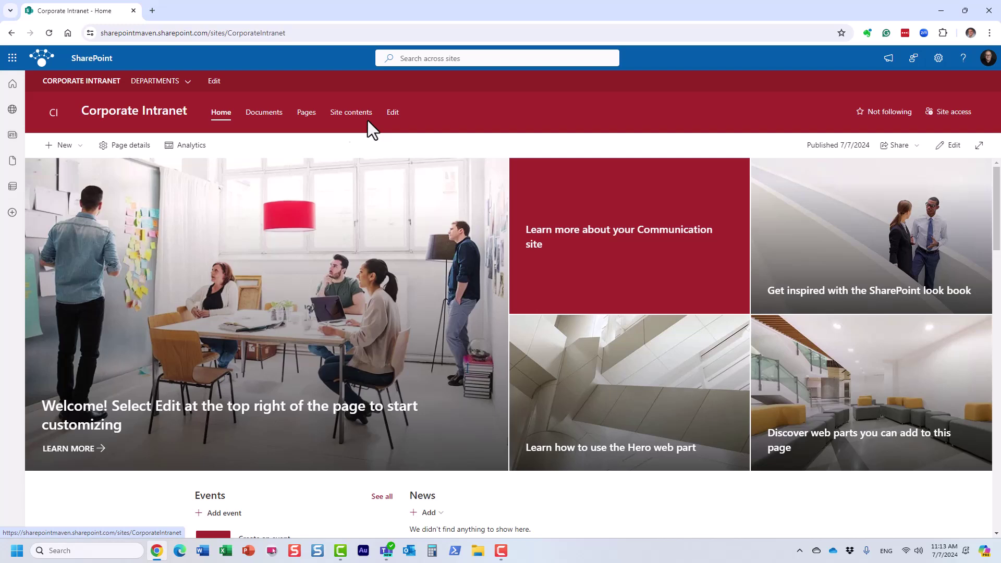
pyautogui.scroll(-4, 255, 291)
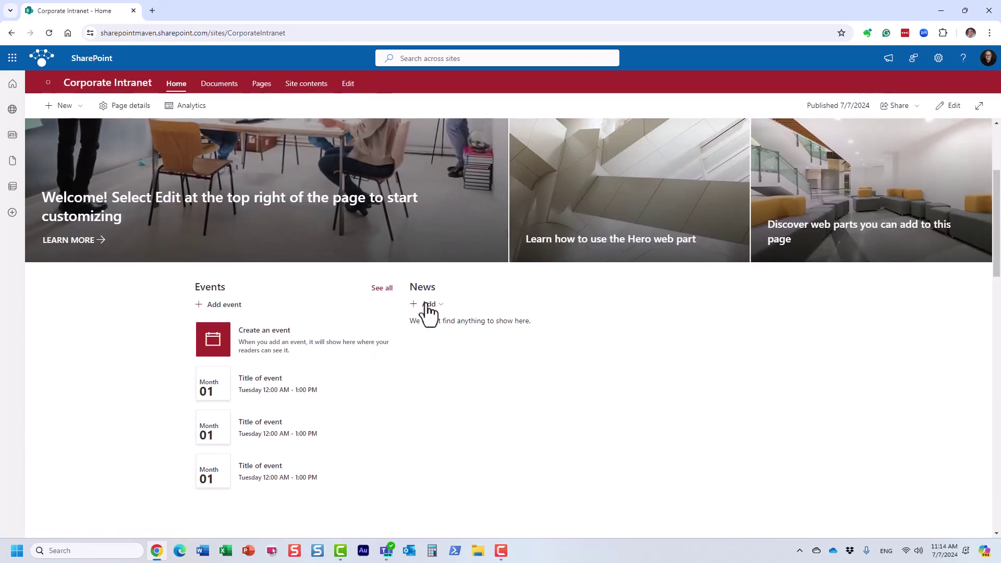
pyautogui.scroll(3, 498, 338)
pyautogui.scroll(1, 497, 315)
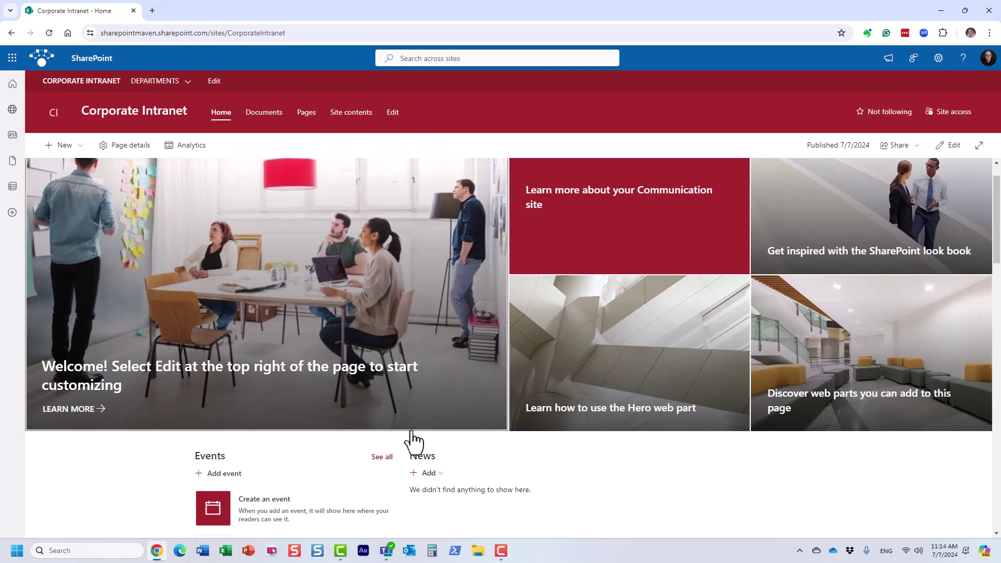
# Look over the Human Resources site again, then return to the Corporate Intranet home page
pyautogui.moveTo(189, 83)
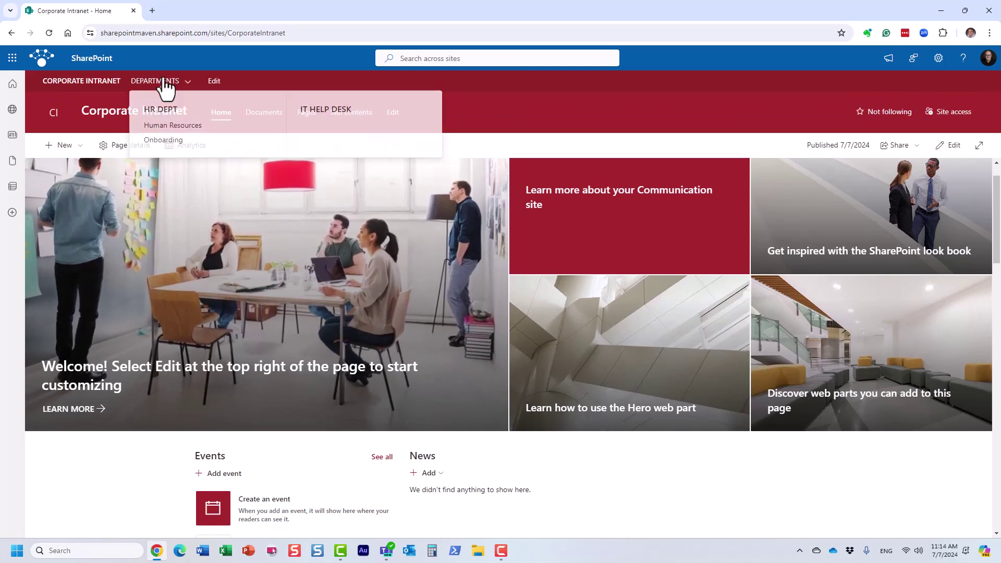
pyautogui.click(177, 127)
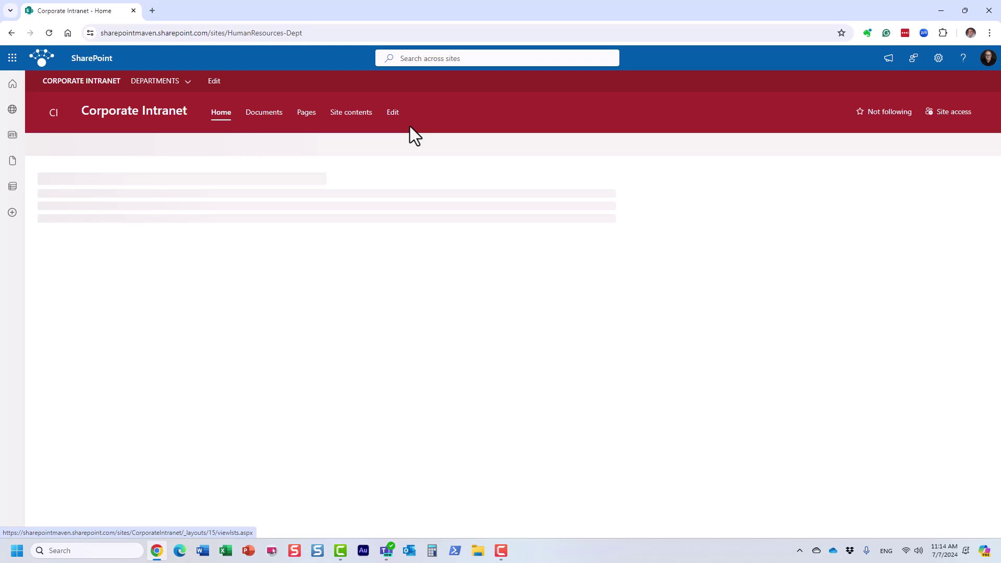
pyautogui.scroll(-10, 515, 164)
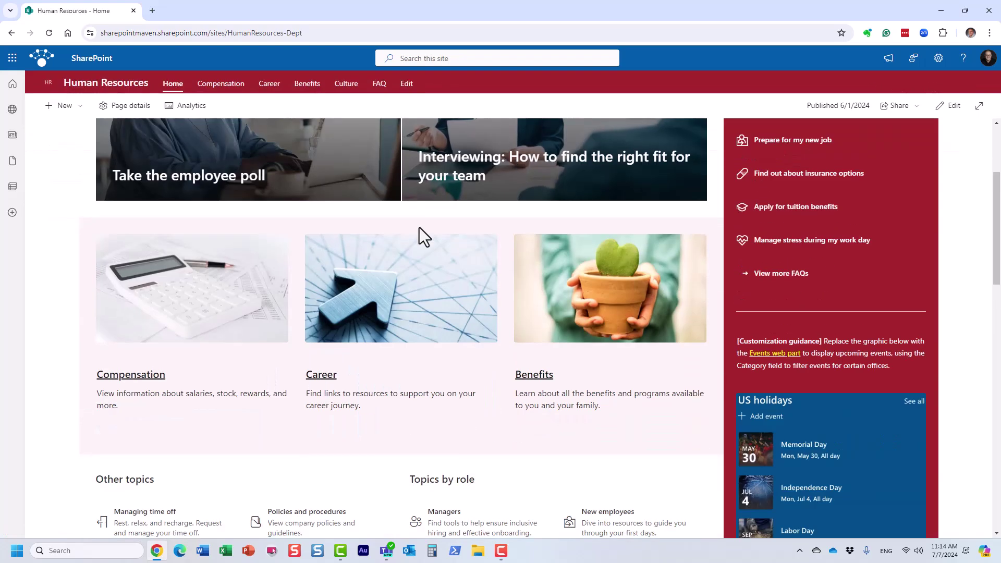
pyautogui.scroll(-8, 421, 237)
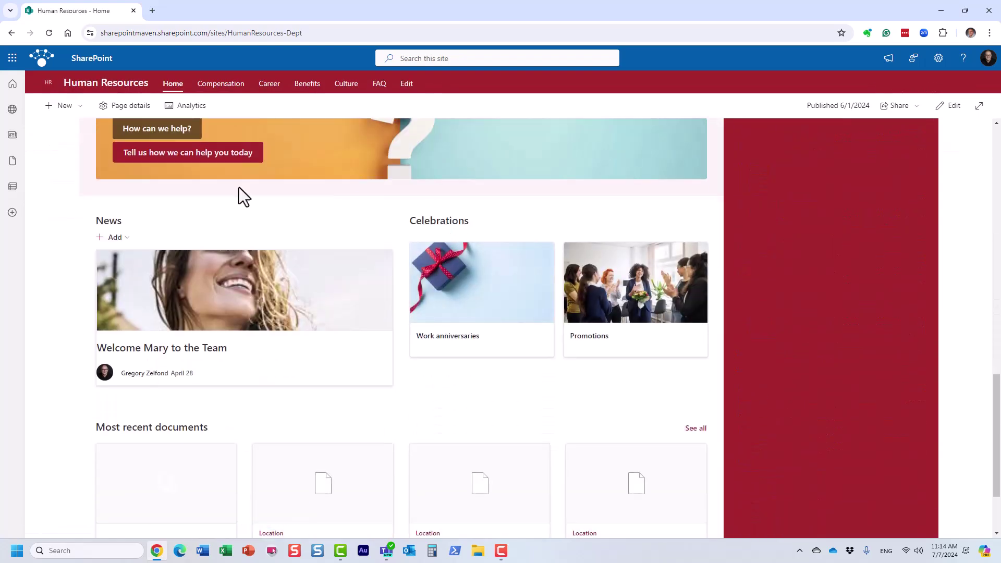
pyautogui.scroll(10, 470, 226)
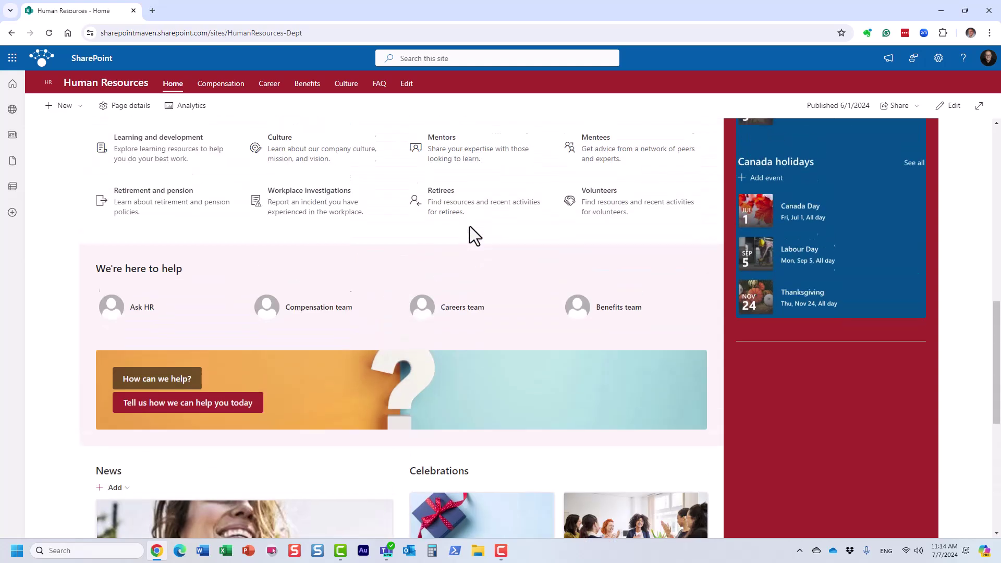
pyautogui.click(152, 82)
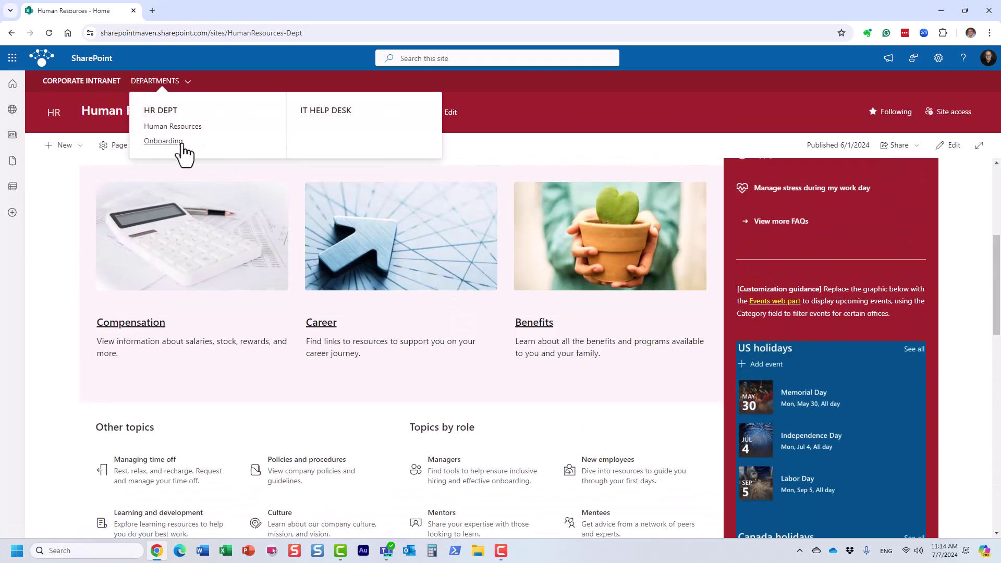
pyautogui.click(98, 93)
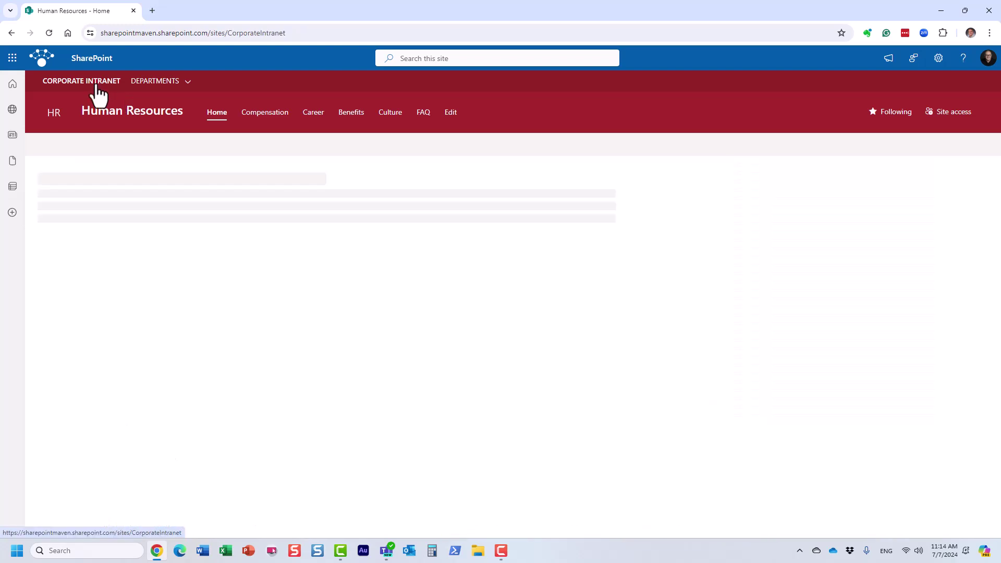
pyautogui.scroll(-4, 396, 266)
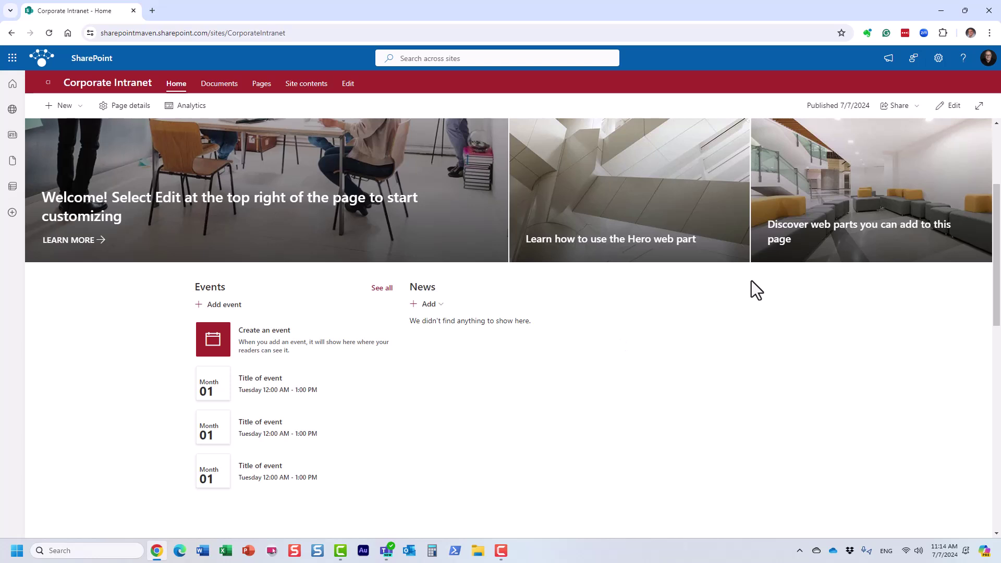
pyautogui.press('F10')
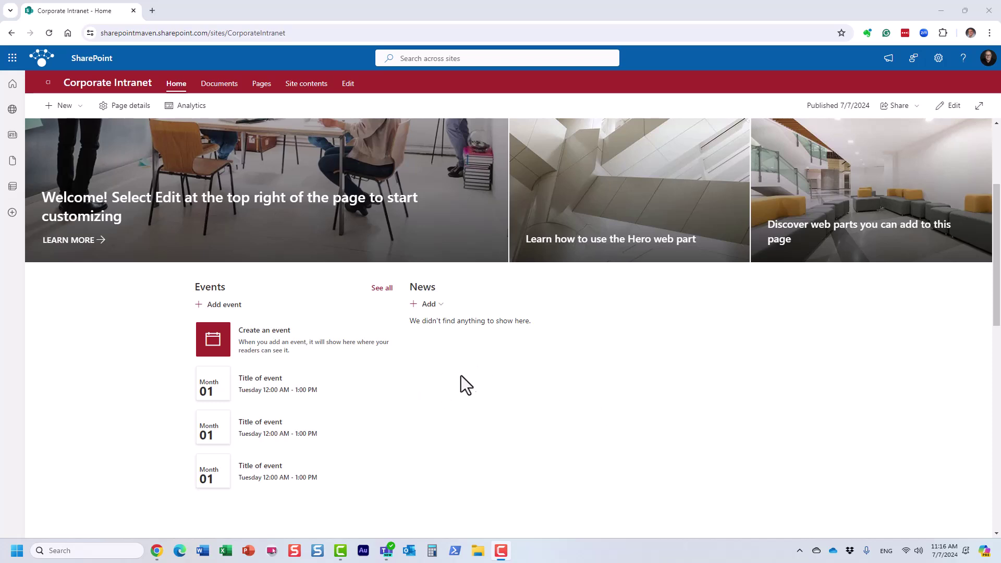
pyautogui.scroll(3, 494, 394)
# Open the Corporate Intranet Site Pages library from Site contents
pyautogui.click(938, 58)
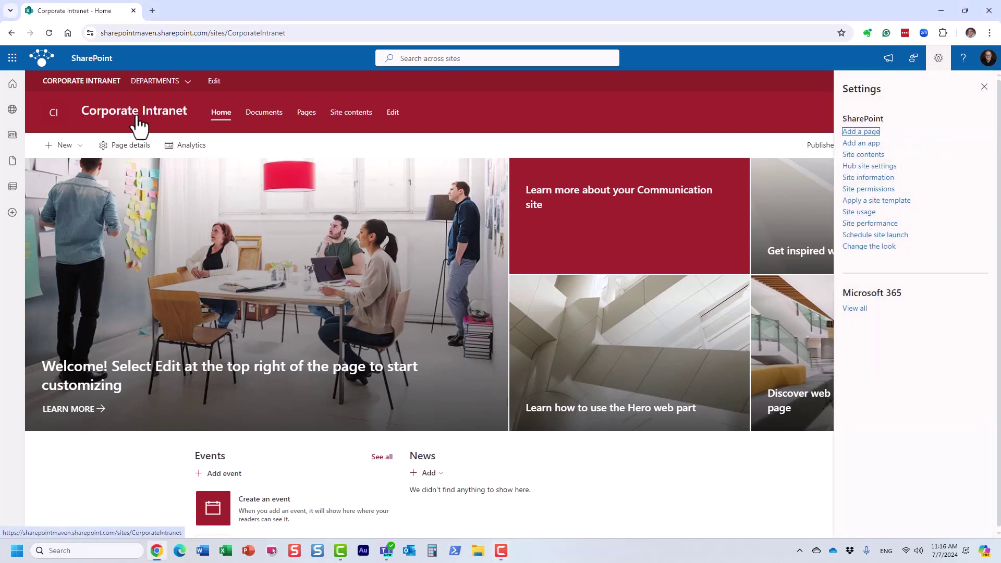
pyautogui.click(863, 154)
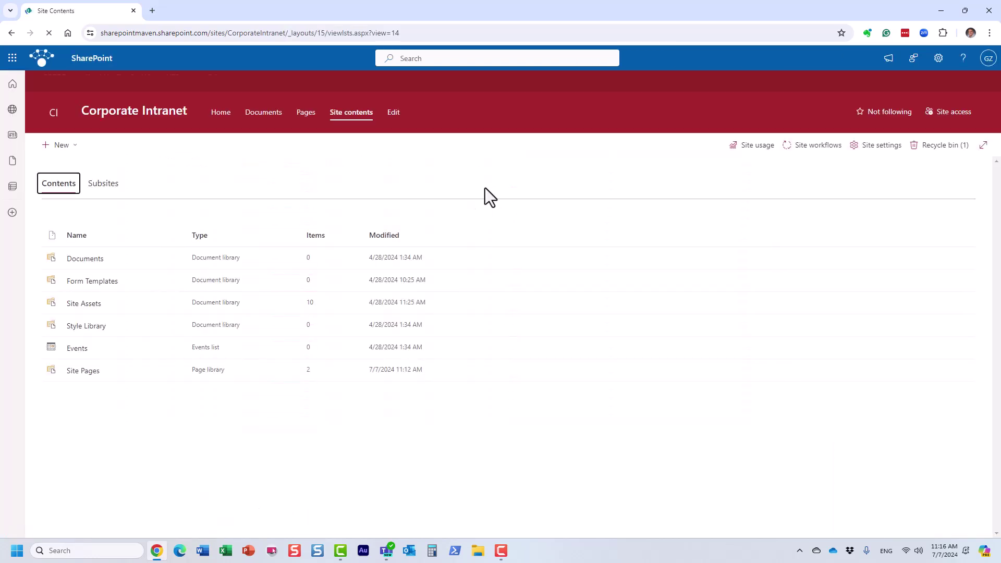
pyautogui.click(83, 372)
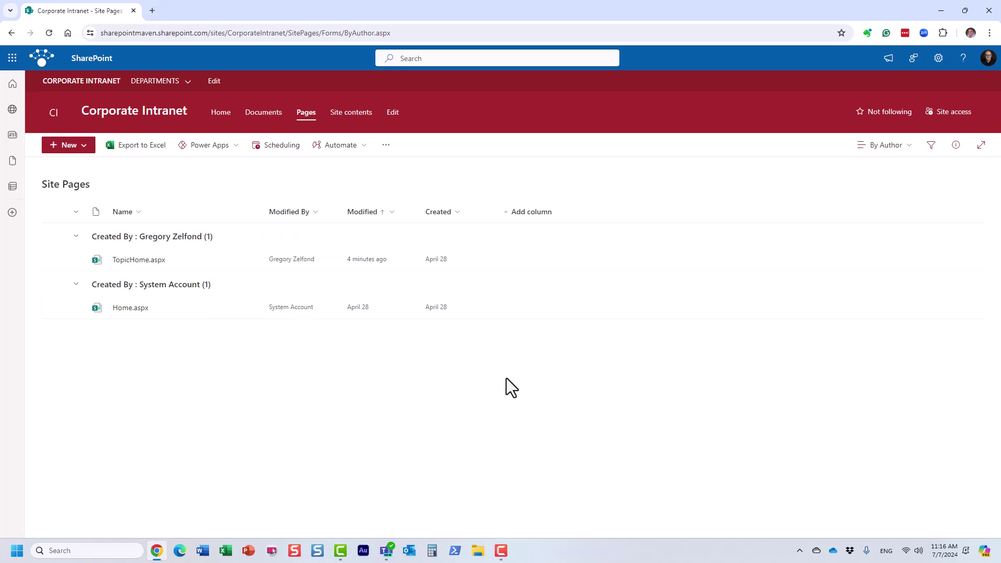
# Start a new choice column in Site Pages named News Category
pyautogui.click(519, 214)
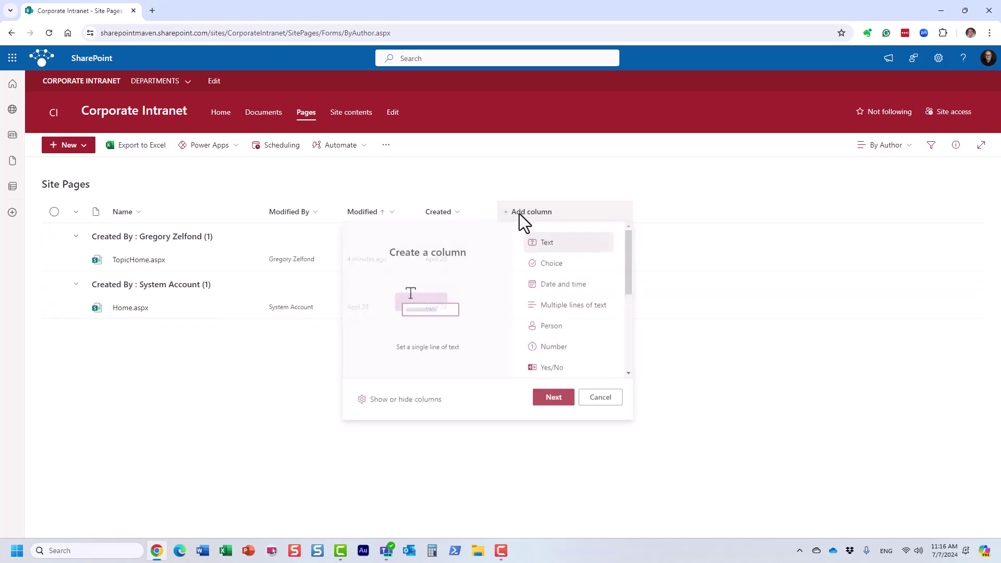
pyautogui.click(553, 267)
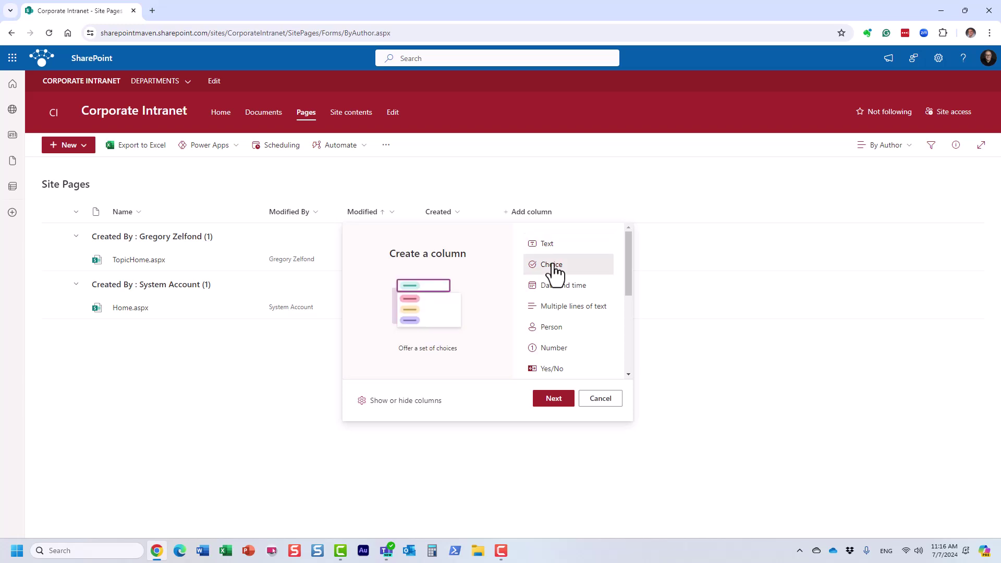
pyautogui.click(553, 398)
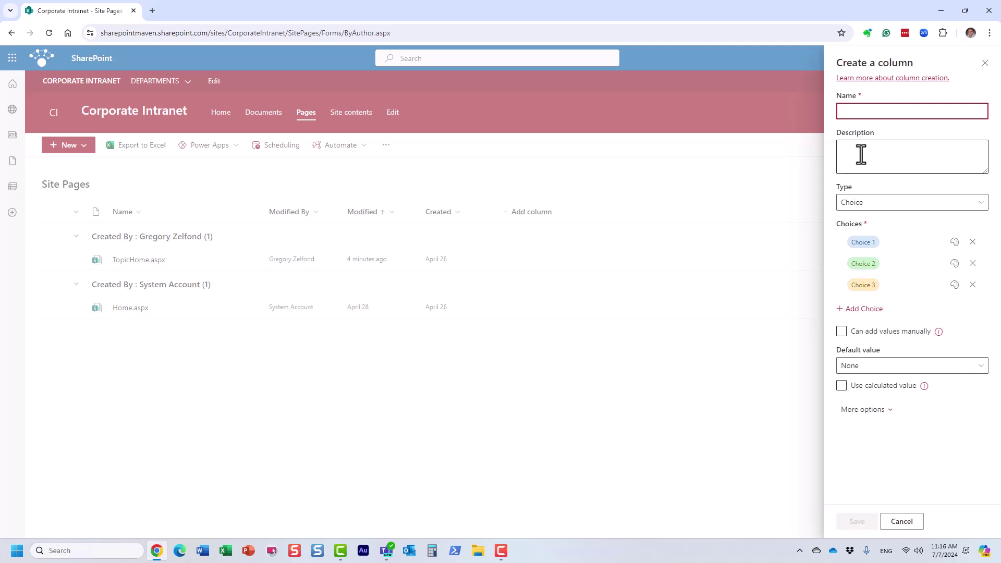
pyautogui.write('News C')
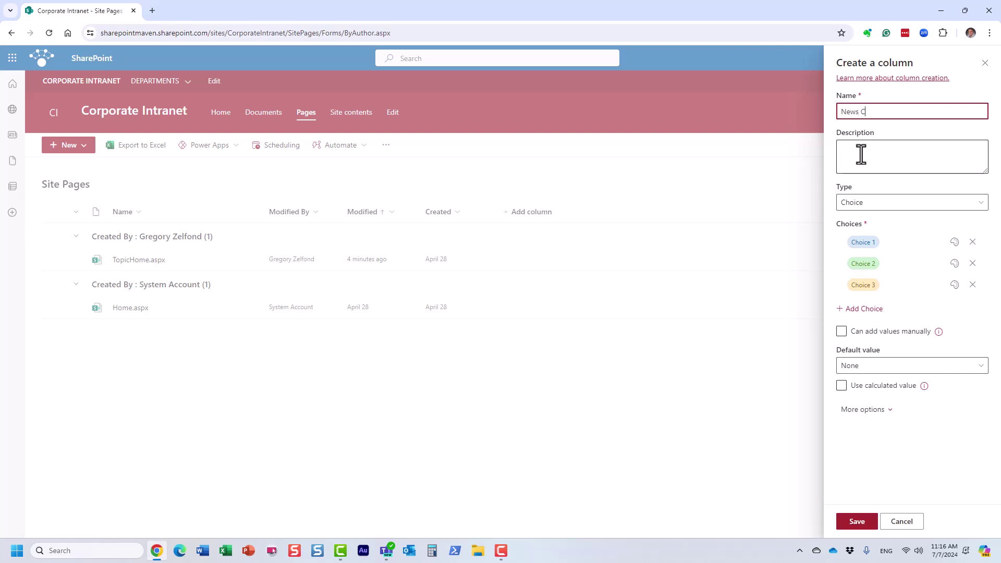
pyautogui.write('ategory')
# Set its choices to General News, HR News and IT News and save the column
pyautogui.click(869, 243)
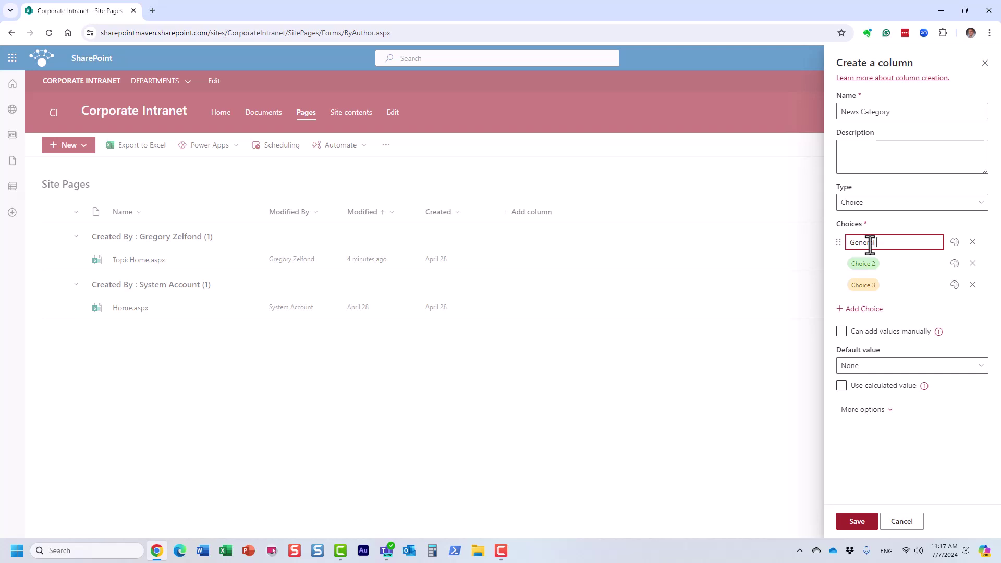
pyautogui.write('General News')
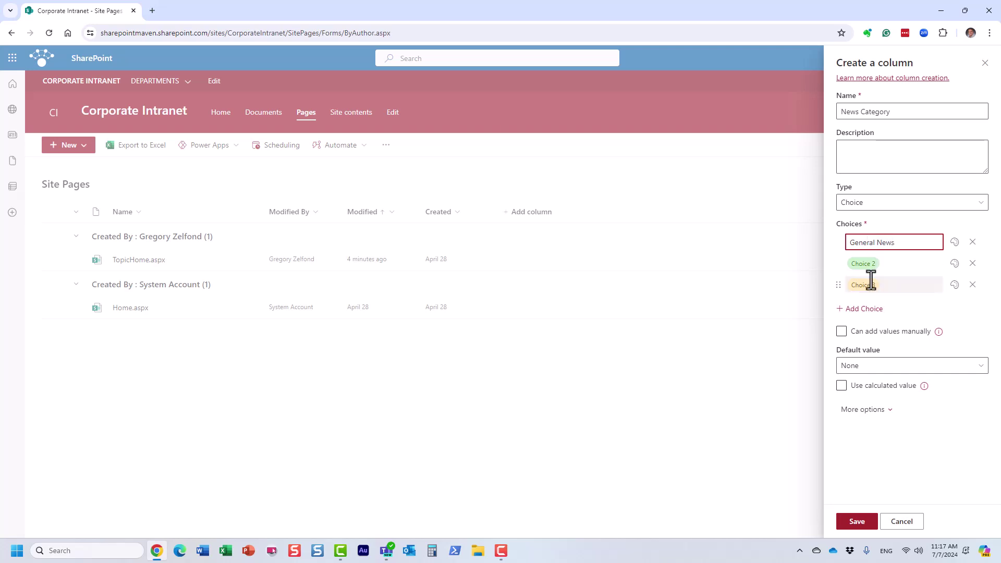
pyautogui.click(866, 260)
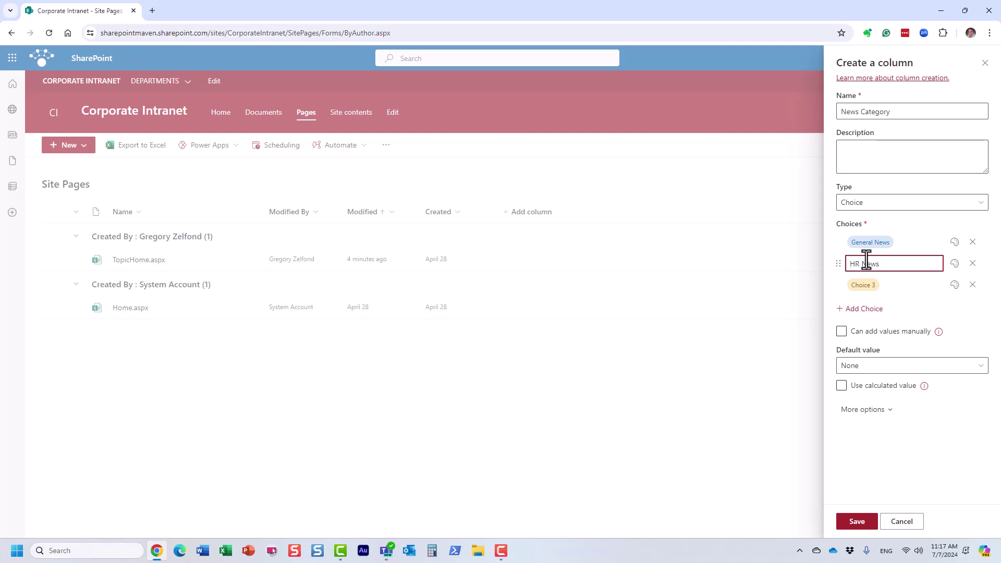
pyautogui.click(865, 284)
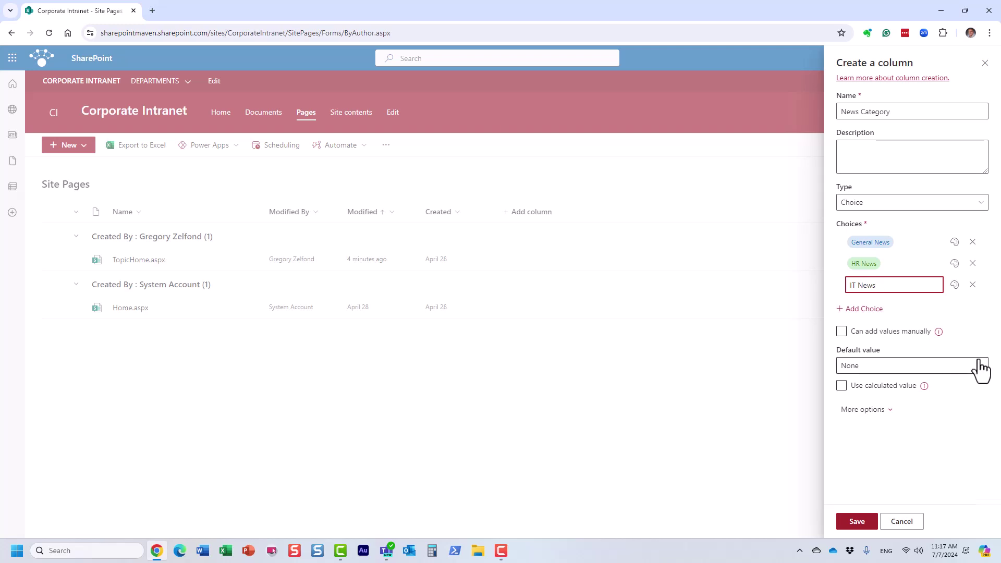
pyautogui.click(990, 323)
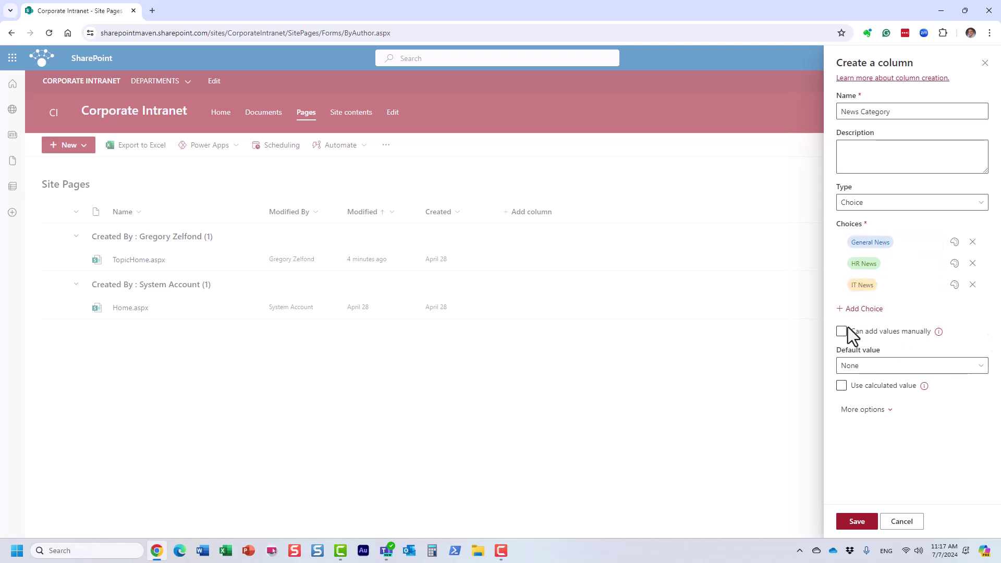
pyautogui.click(856, 521)
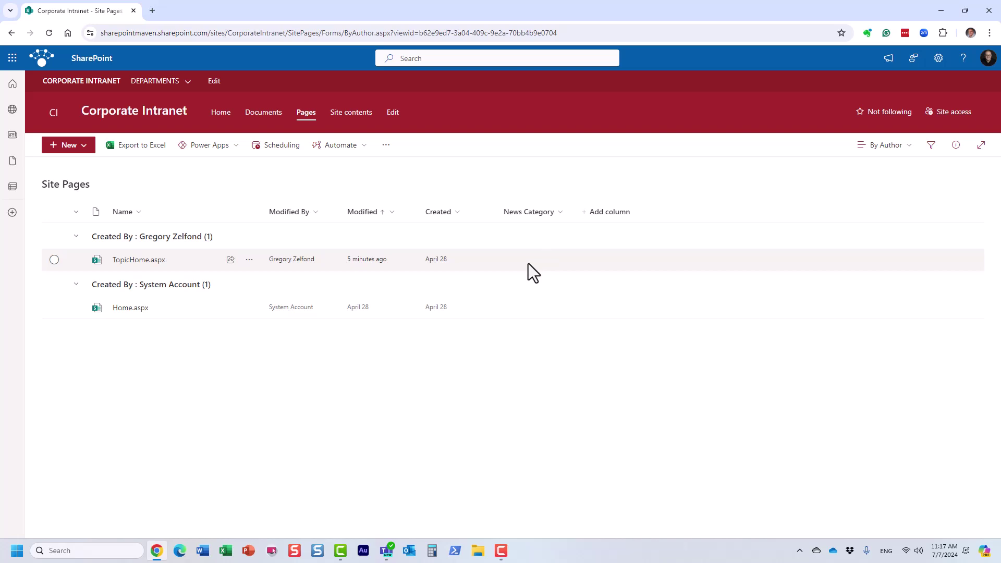
# Open the Corporate Intranet home page in edit mode
pyautogui.click(130, 120)
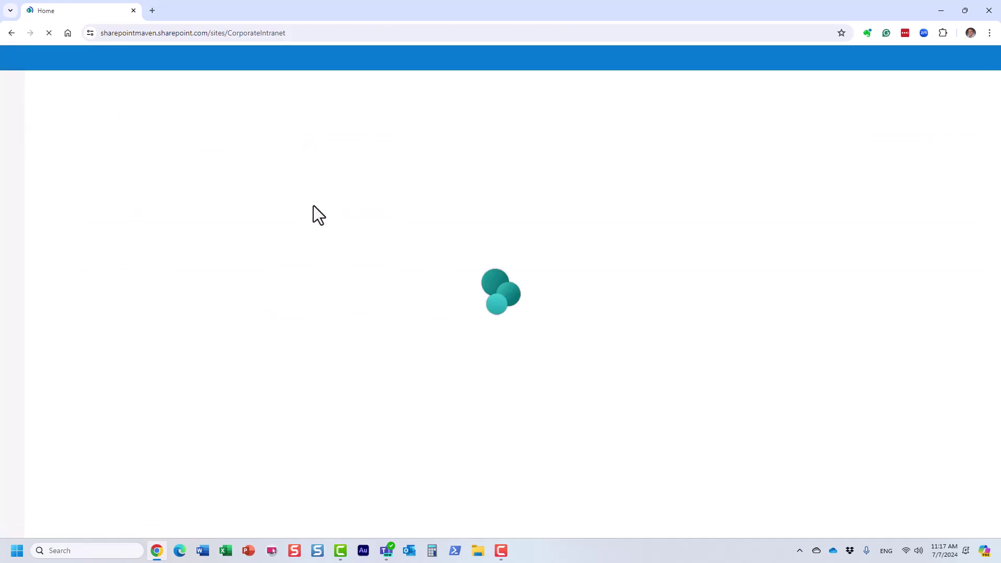
pyautogui.scroll(-5, 480, 335)
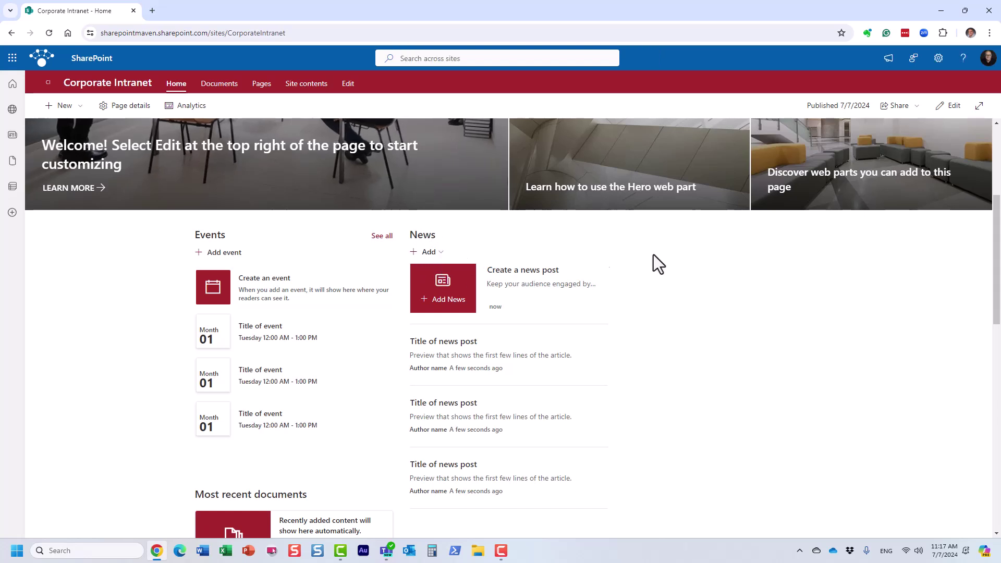
pyautogui.click(950, 106)
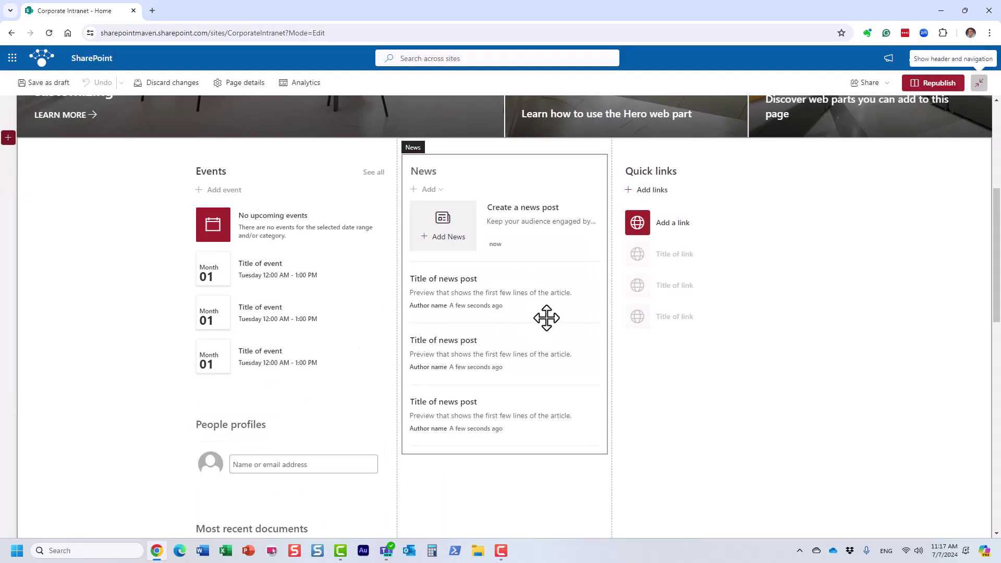
pyautogui.scroll(2, 533, 330)
# Retitle the News web part 'General News' and delete the Quick links web part
pyautogui.click(474, 270)
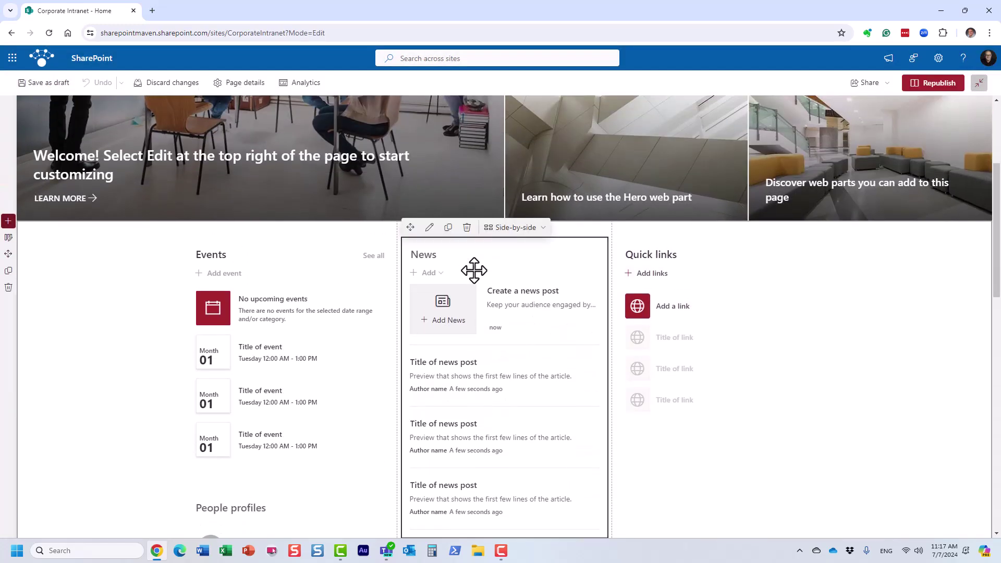
pyautogui.click(426, 255)
pyautogui.write('General')
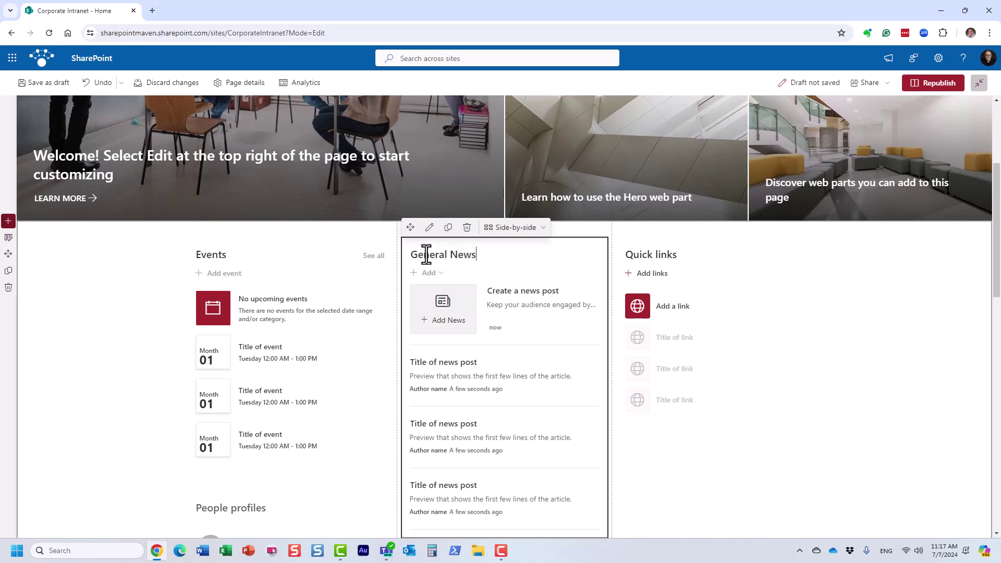
pyautogui.click(642, 252)
pyautogui.click(681, 227)
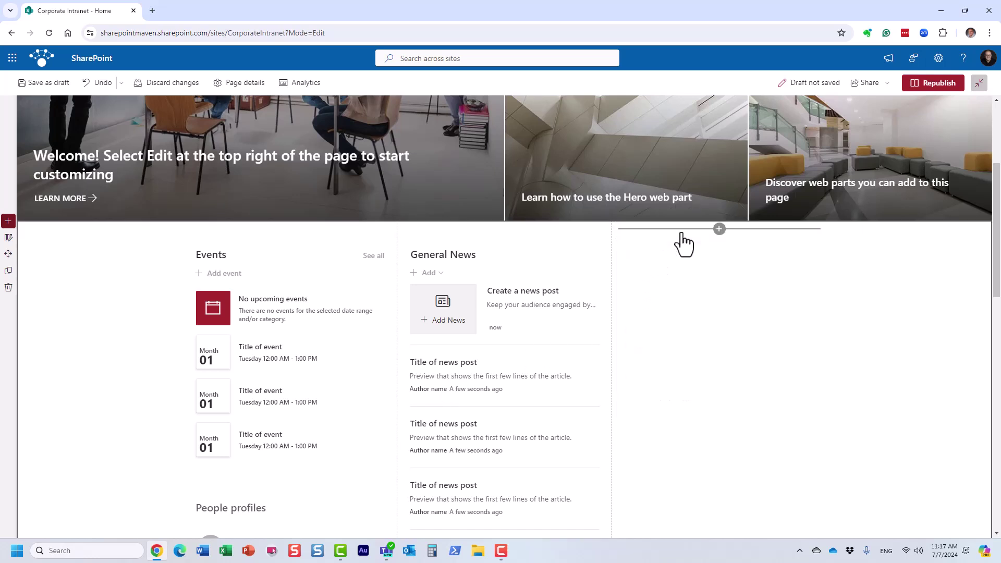
# Search 'news' and add a News web part to the page's third column
pyautogui.click(720, 231)
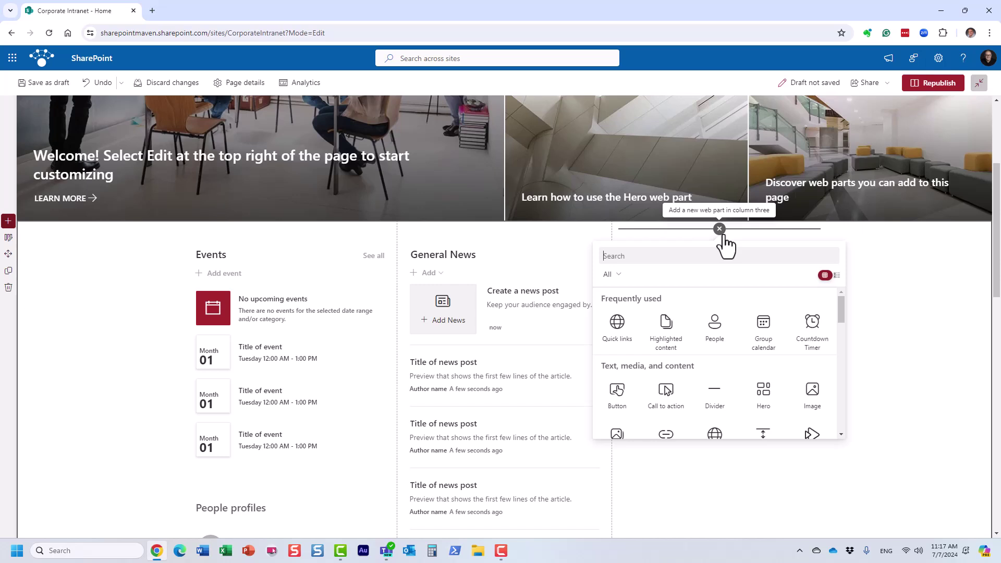
pyautogui.write('news')
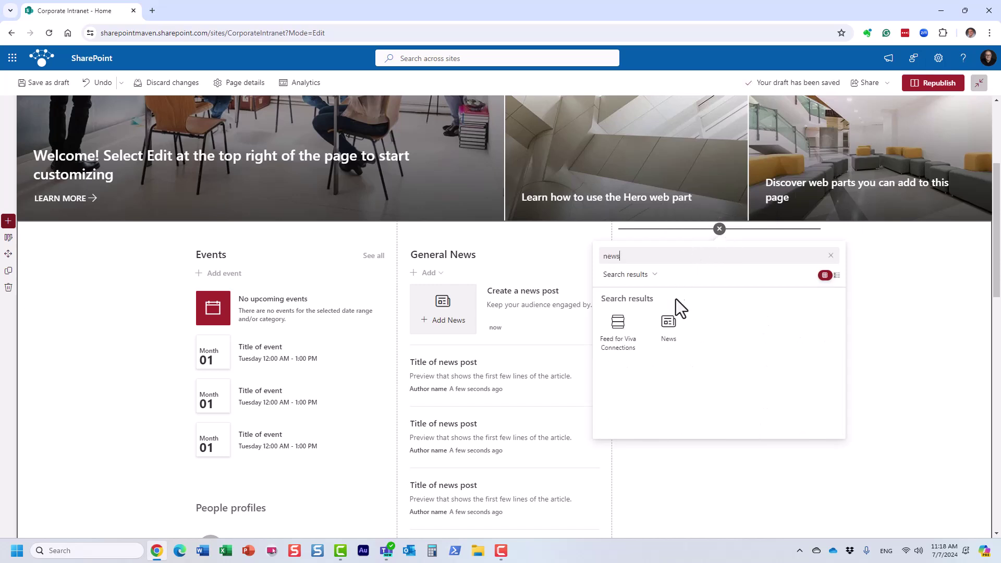
pyautogui.click(670, 336)
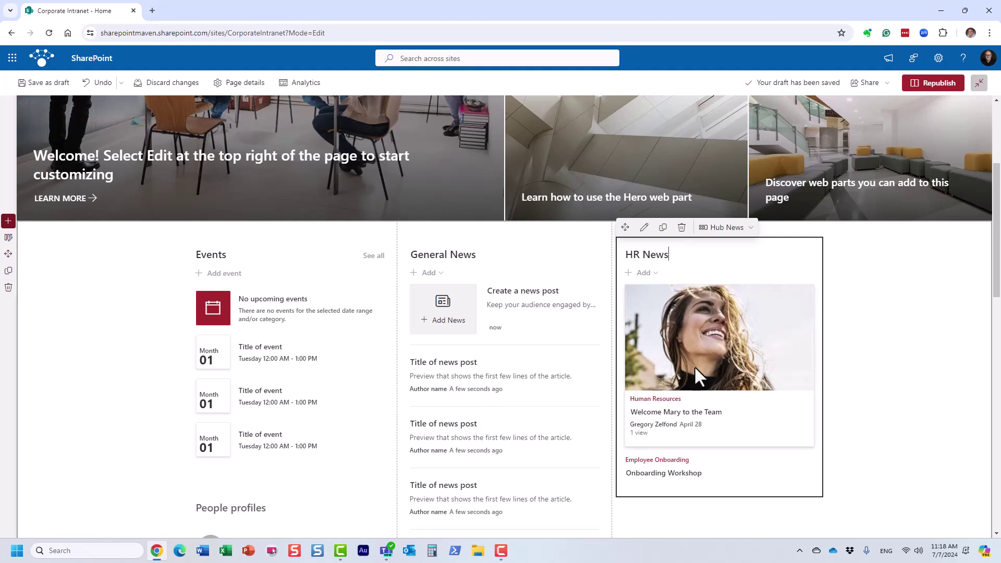
# Republish the home page and compare the General News and HR News add options
pyautogui.click(946, 84)
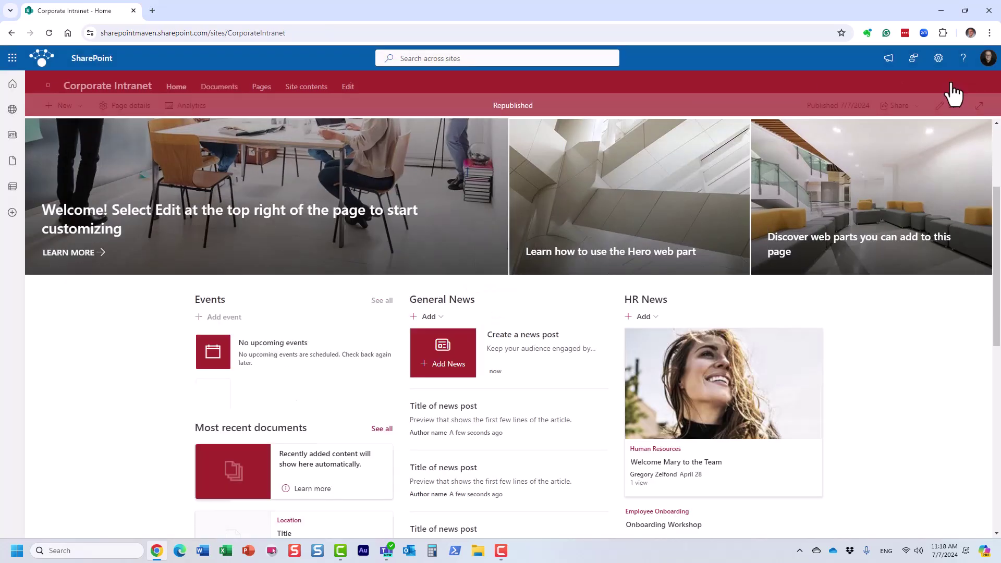
pyautogui.click(440, 319)
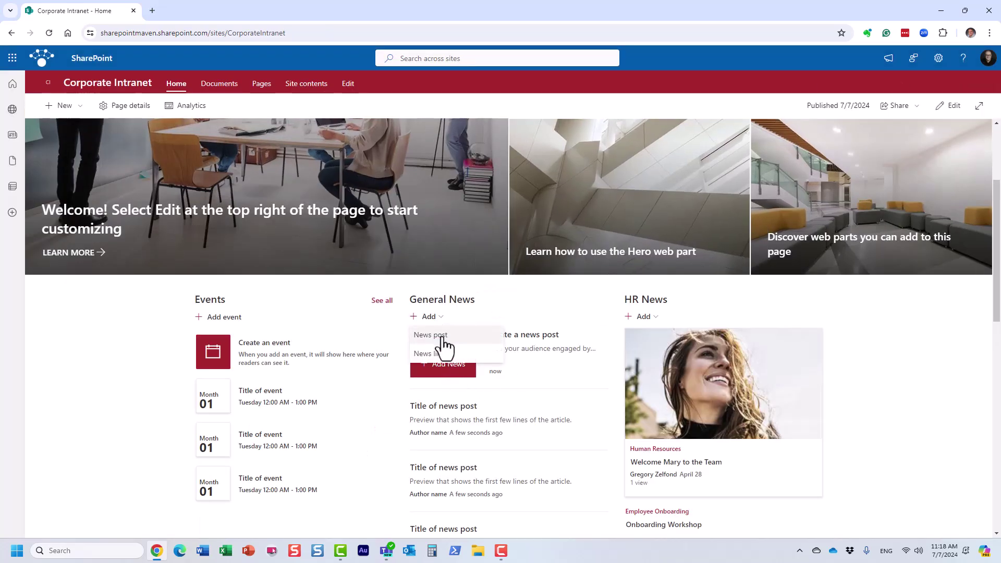
pyautogui.click(640, 318)
pyautogui.click(441, 317)
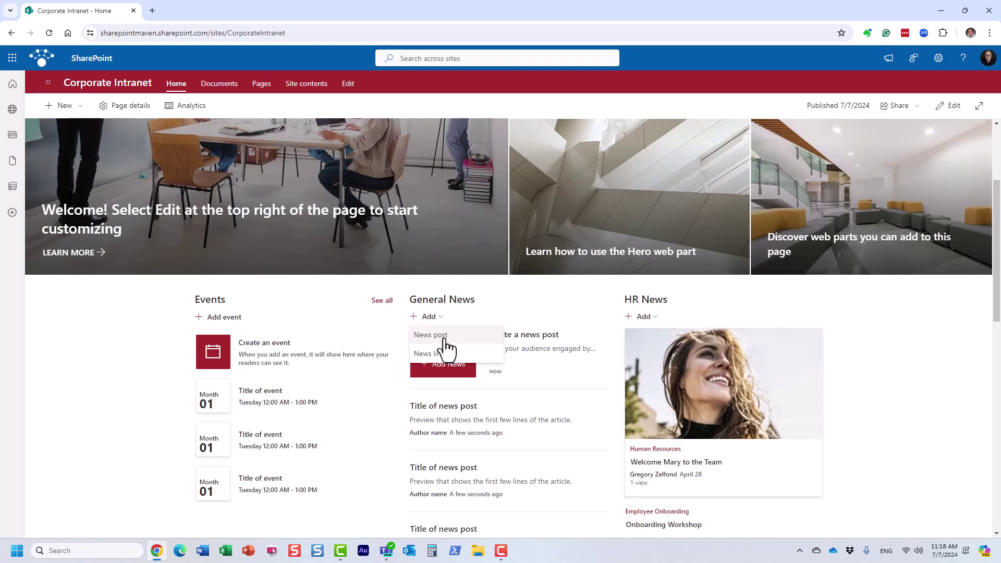
# Create a General News post from the Standard Blank template
pyautogui.click(445, 342)
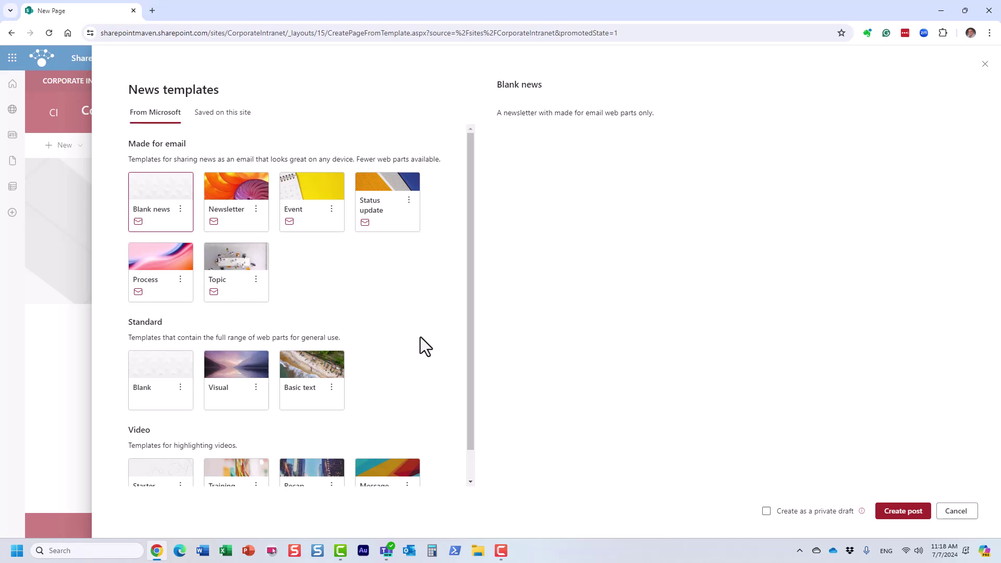
pyautogui.scroll(-1, 190, 345)
pyautogui.click(181, 345)
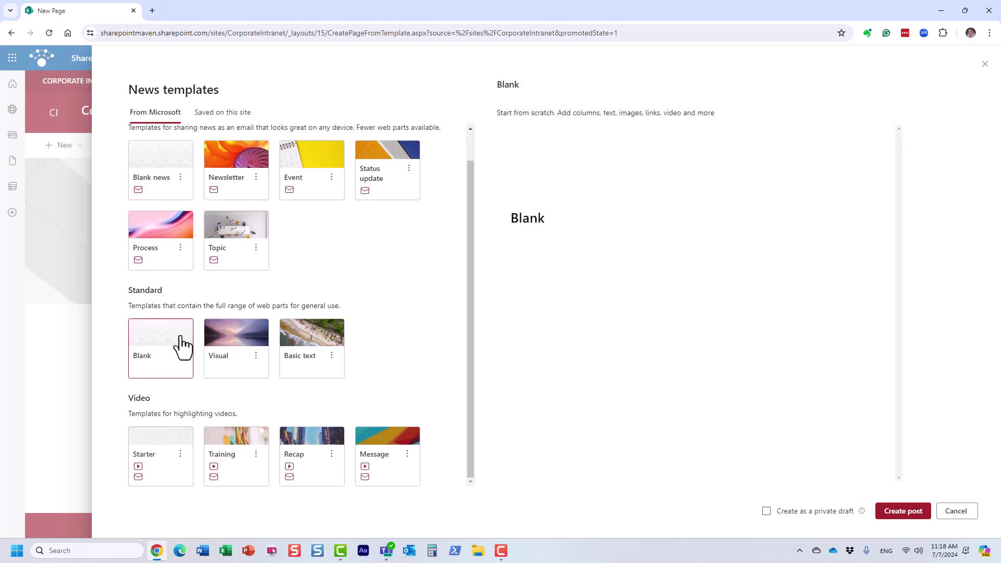
pyautogui.click(895, 510)
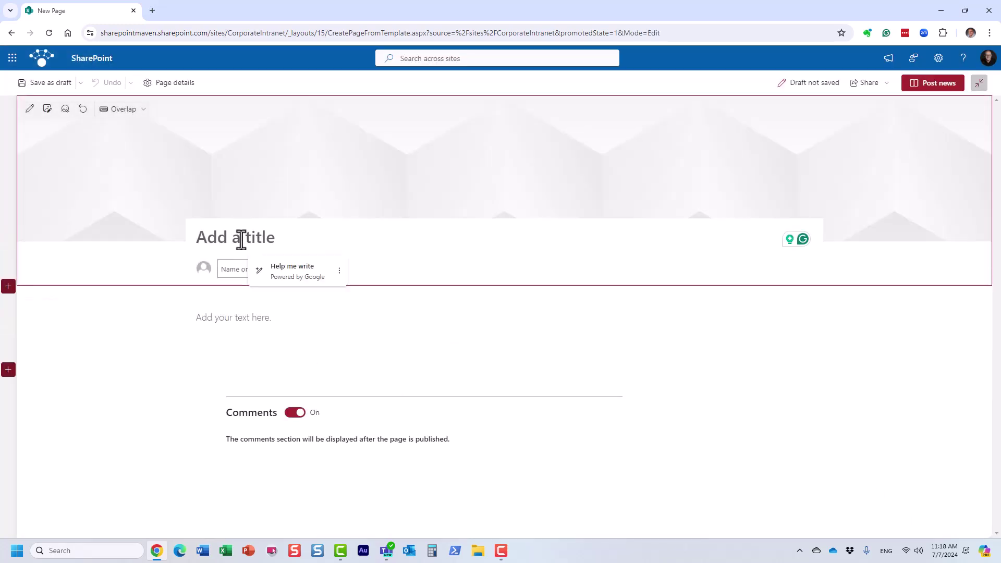
# Title the post 'General News Post', correcting the misspelling
pyautogui.write('Geenral News Post')
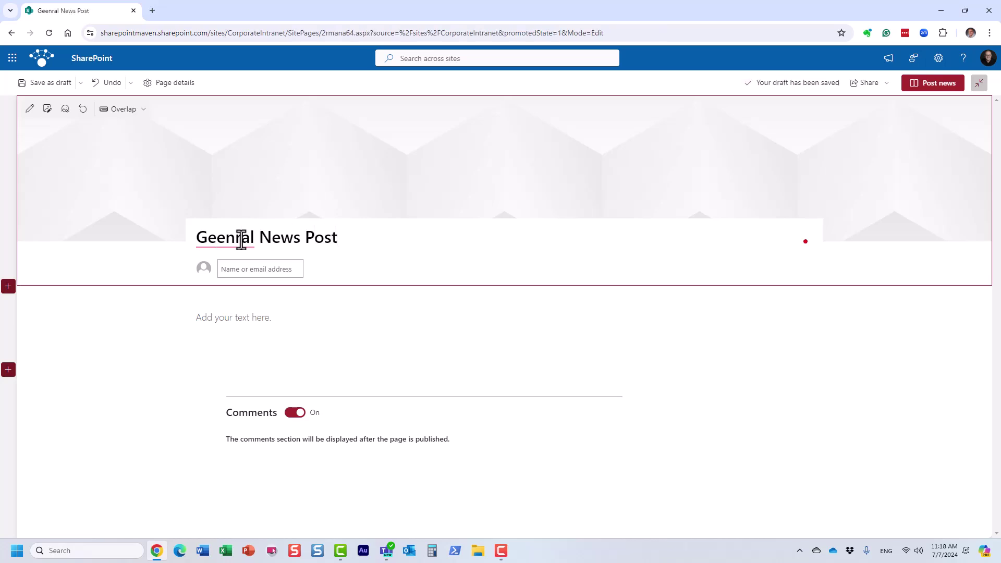
pyautogui.click(239, 240)
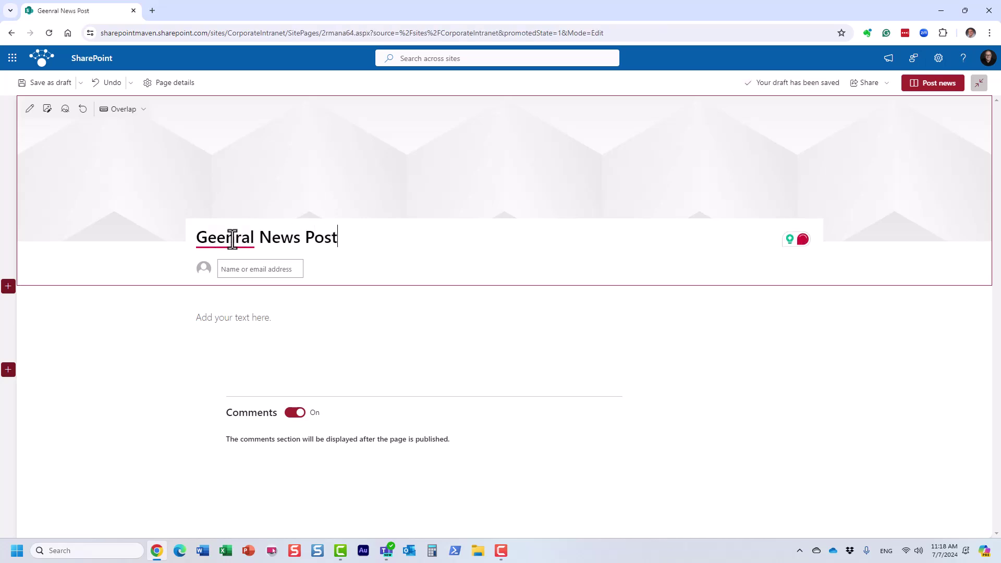
pyautogui.click(220, 275)
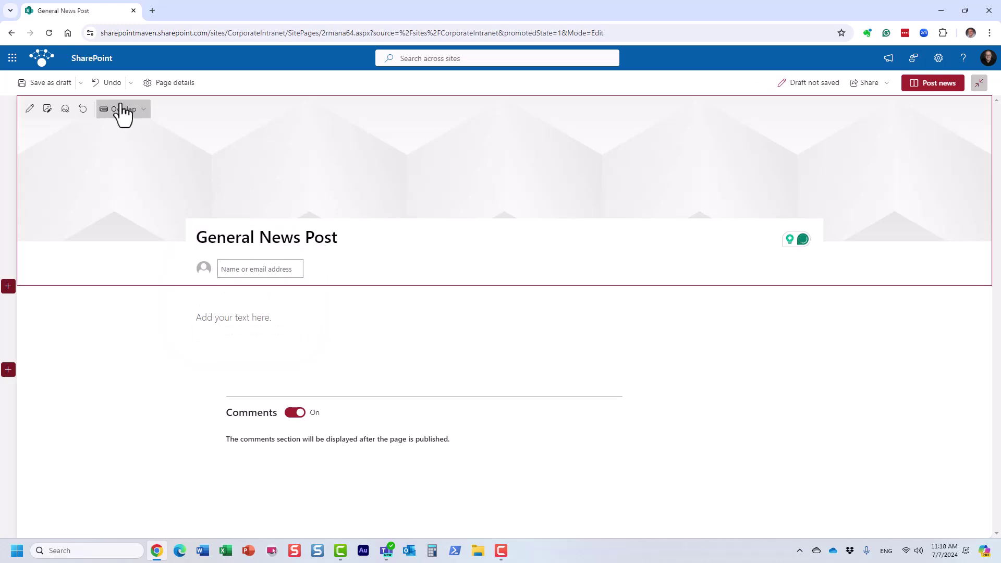
# Set the post's News Category to General News in Page details and post it
pyautogui.click(177, 86)
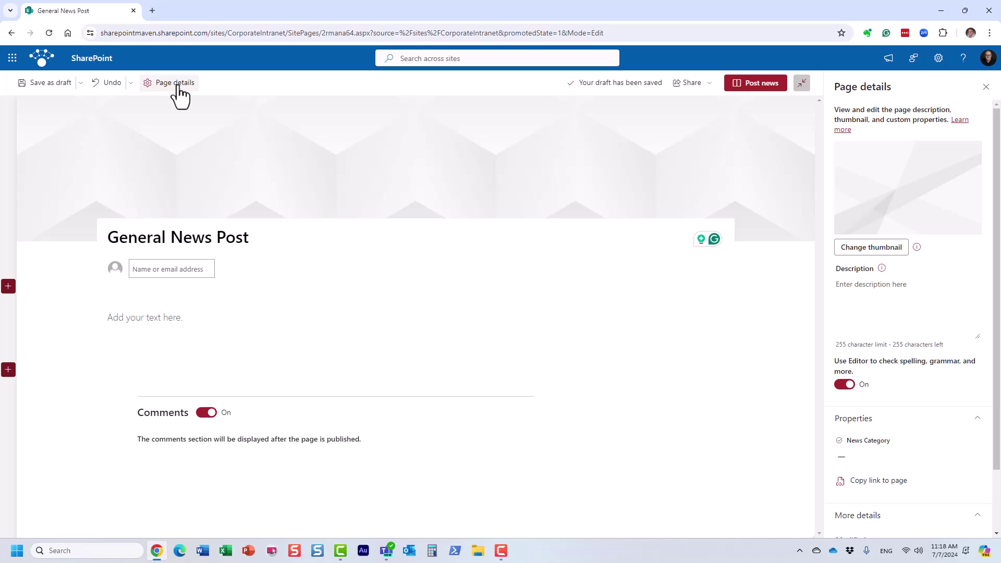
pyautogui.click(871, 456)
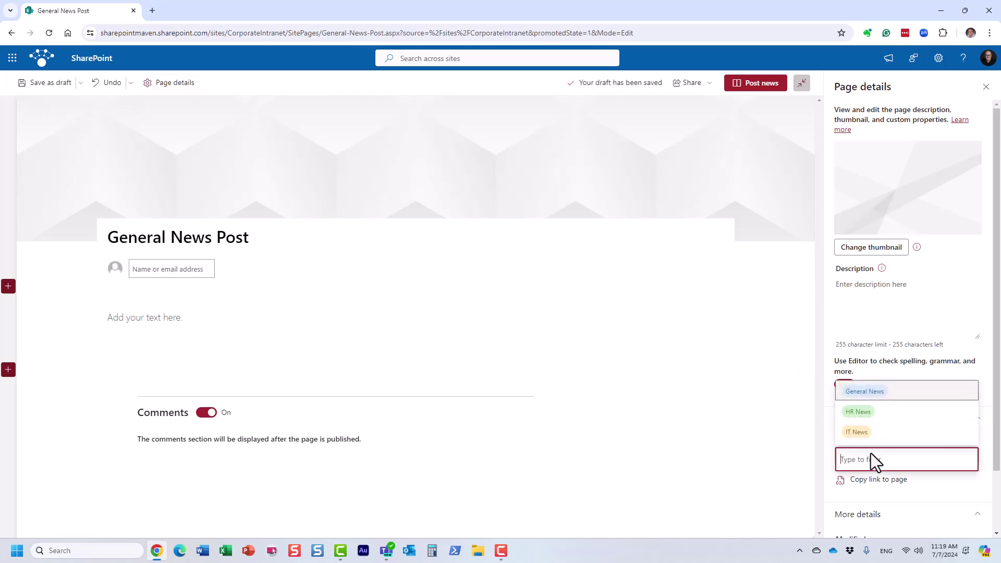
pyautogui.click(870, 392)
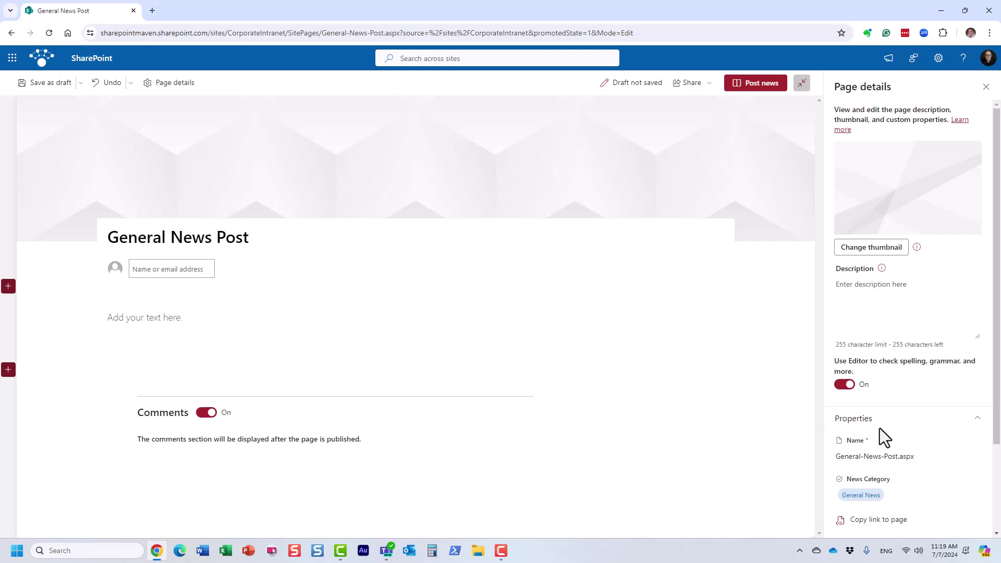
pyautogui.click(759, 83)
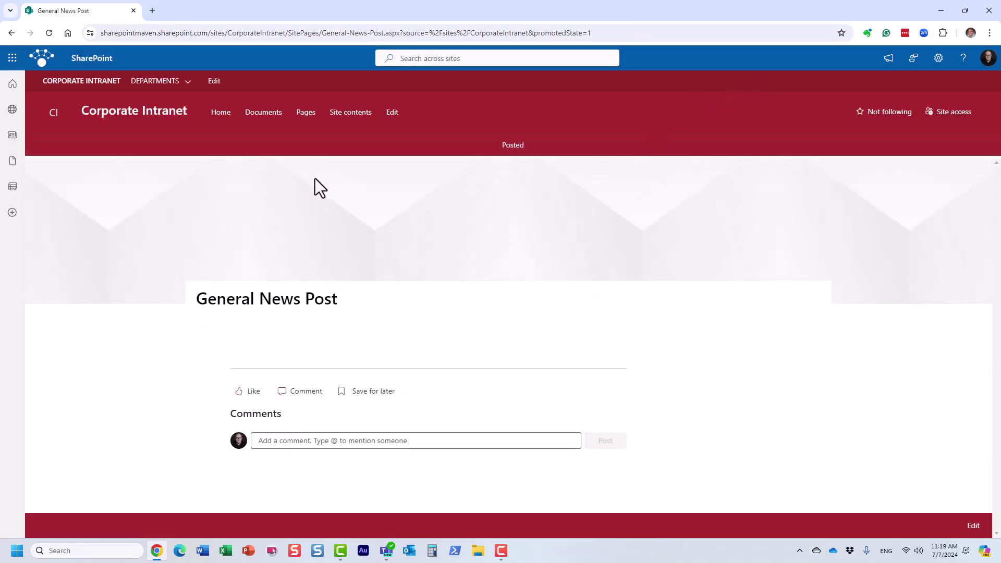
# Open the Site Pages library to check the post's category
pyautogui.click(940, 62)
pyautogui.click(874, 157)
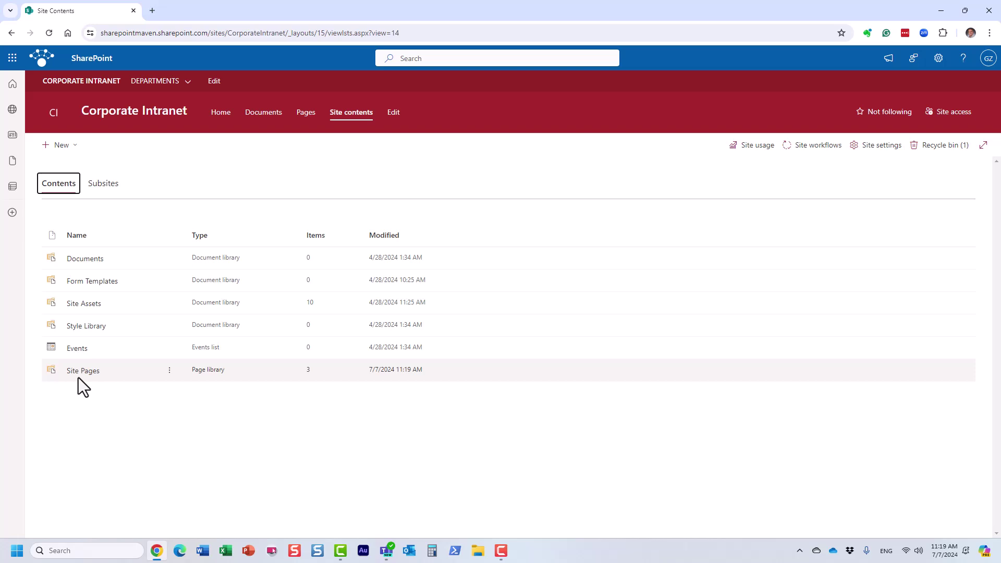
pyautogui.click(79, 376)
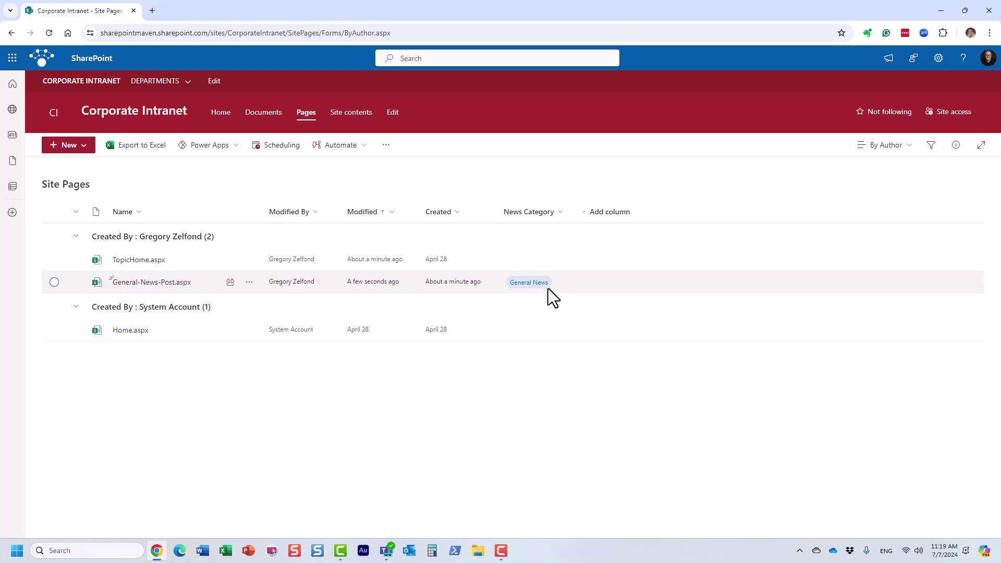
# Return to the Corporate Intranet home page and reload it to refresh the news
pyautogui.click(132, 117)
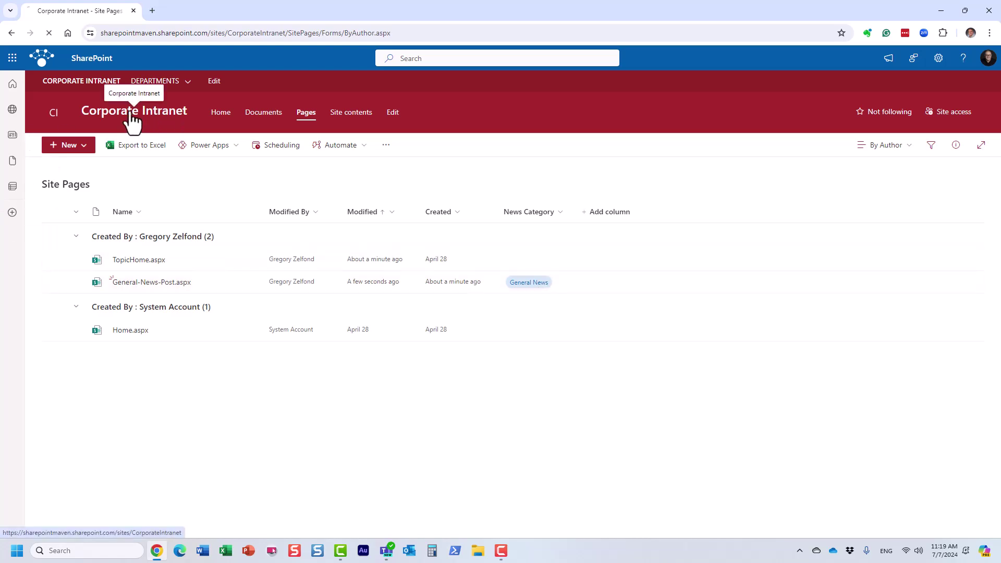
pyautogui.scroll(-4, 395, 308)
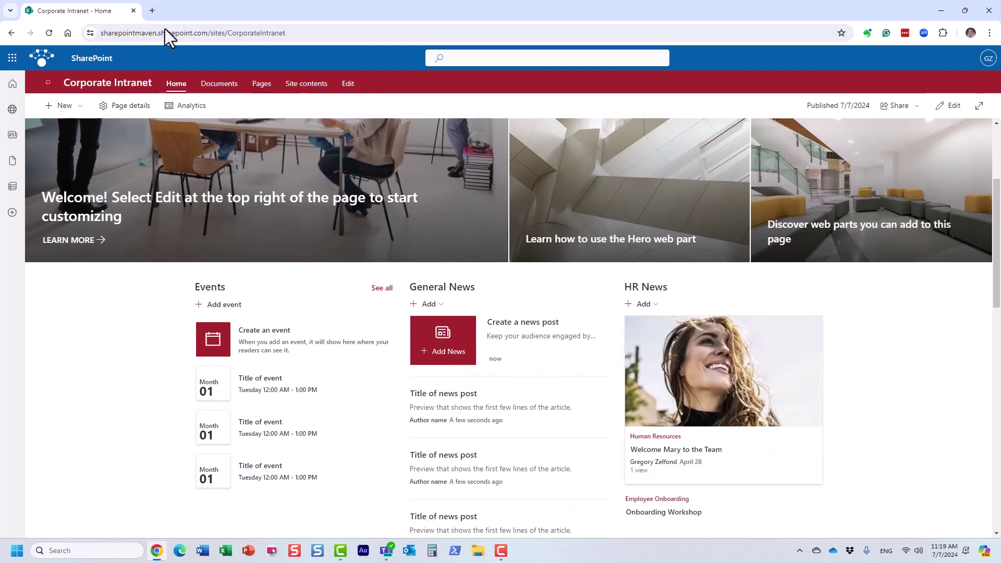
pyautogui.click(51, 34)
pyautogui.scroll(-4, 459, 391)
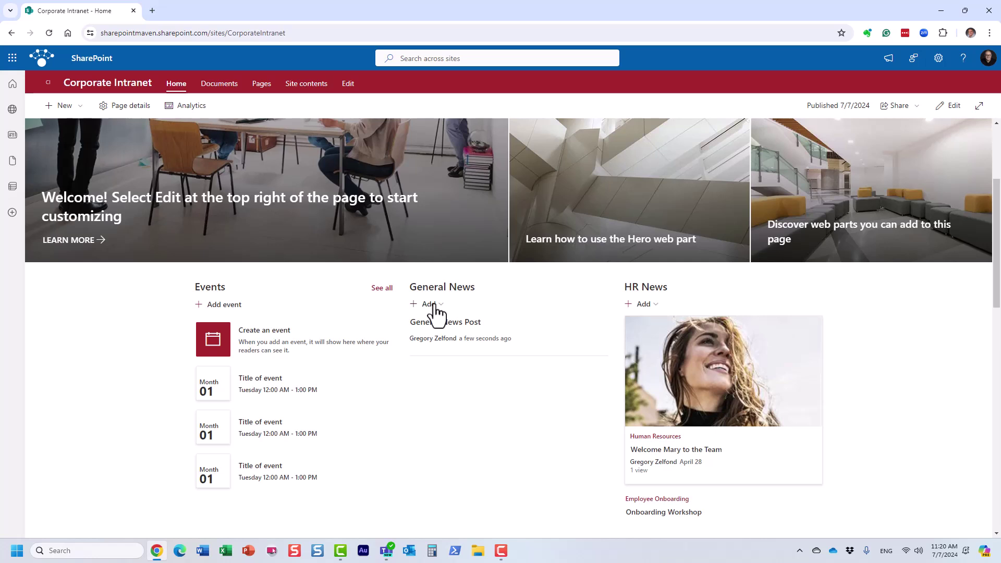
# Create another news post from General News using the Standard Blank template
pyautogui.click(652, 306)
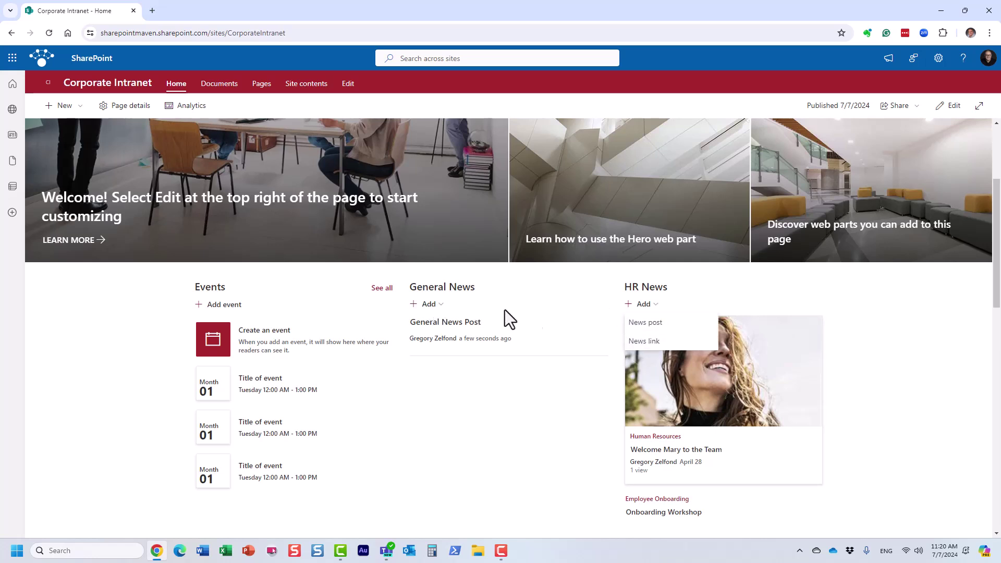
pyautogui.click(426, 304)
pyautogui.click(447, 323)
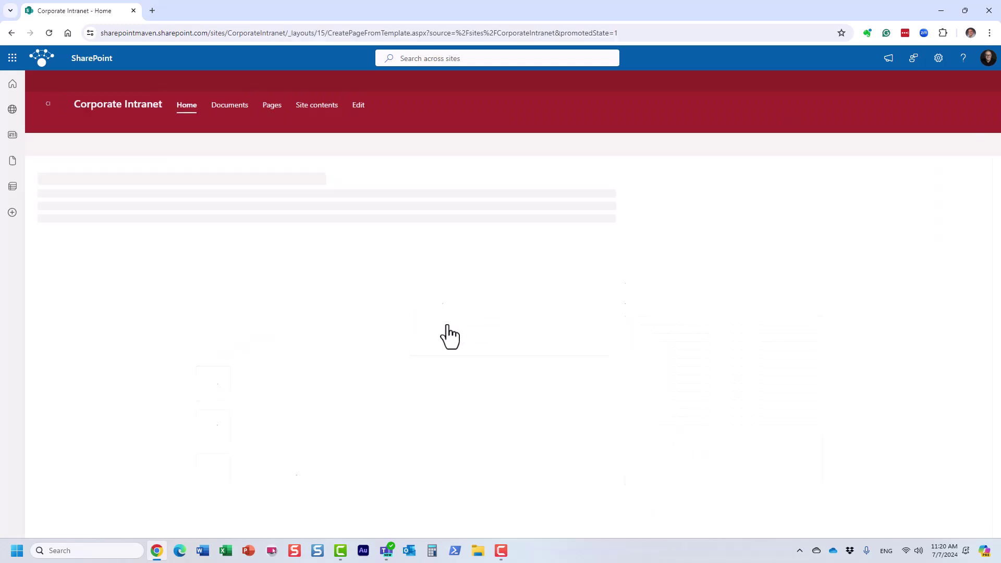
pyautogui.scroll(-1, 172, 422)
pyautogui.click(139, 350)
pyautogui.click(886, 511)
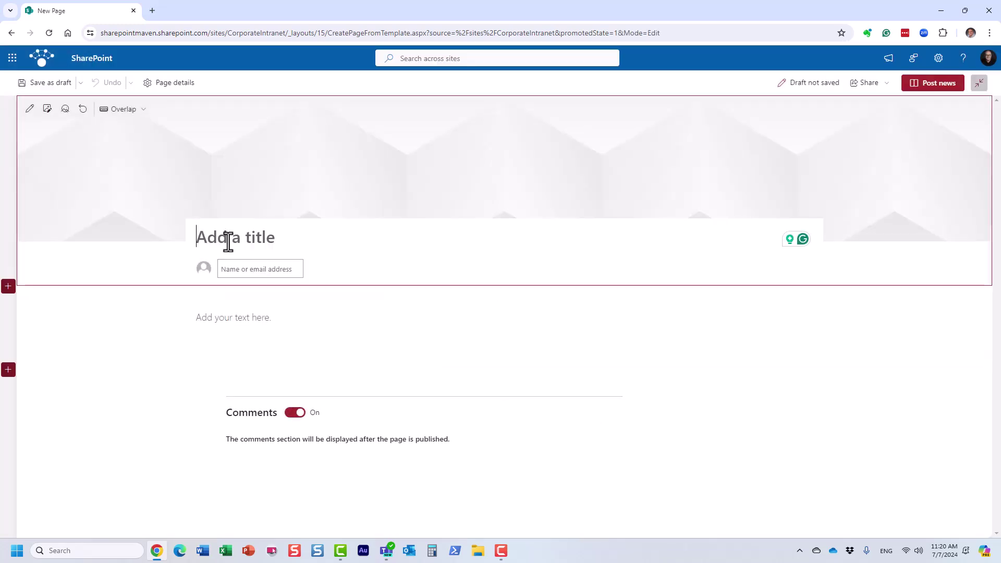
# Title the post 'HR Announcement', set News Category to HR News, and post it
pyautogui.write('HR Announcement')
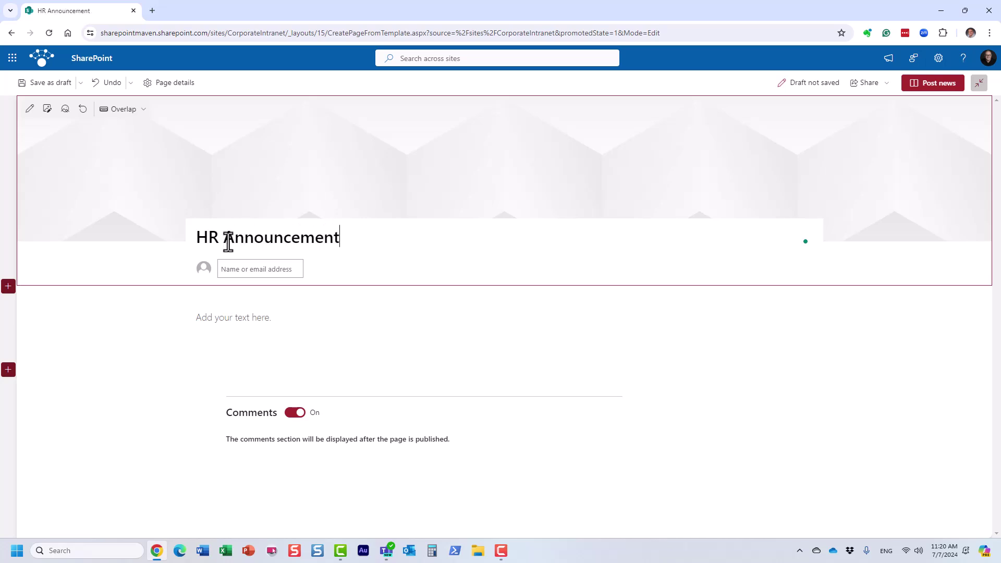
pyautogui.click(166, 84)
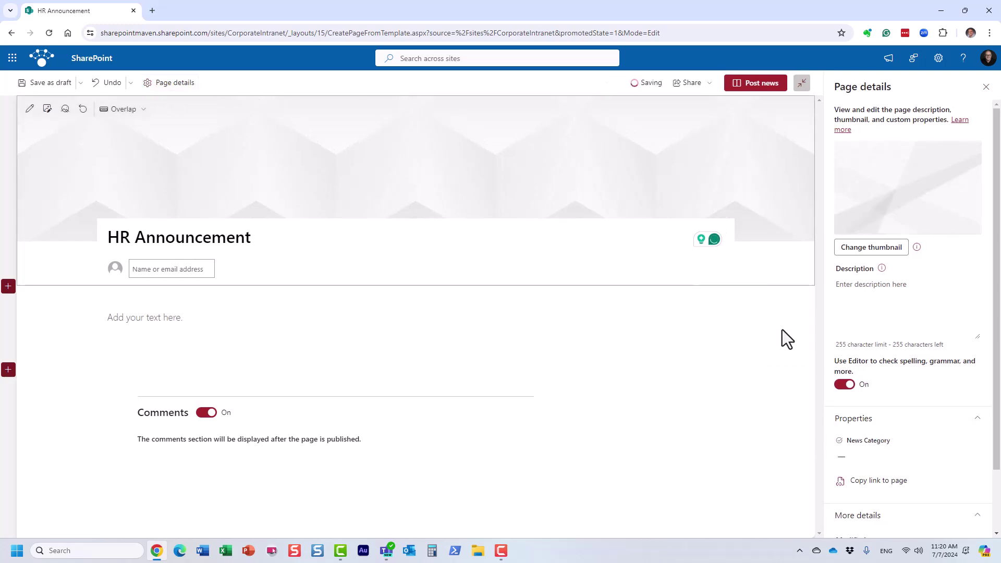
pyautogui.click(854, 458)
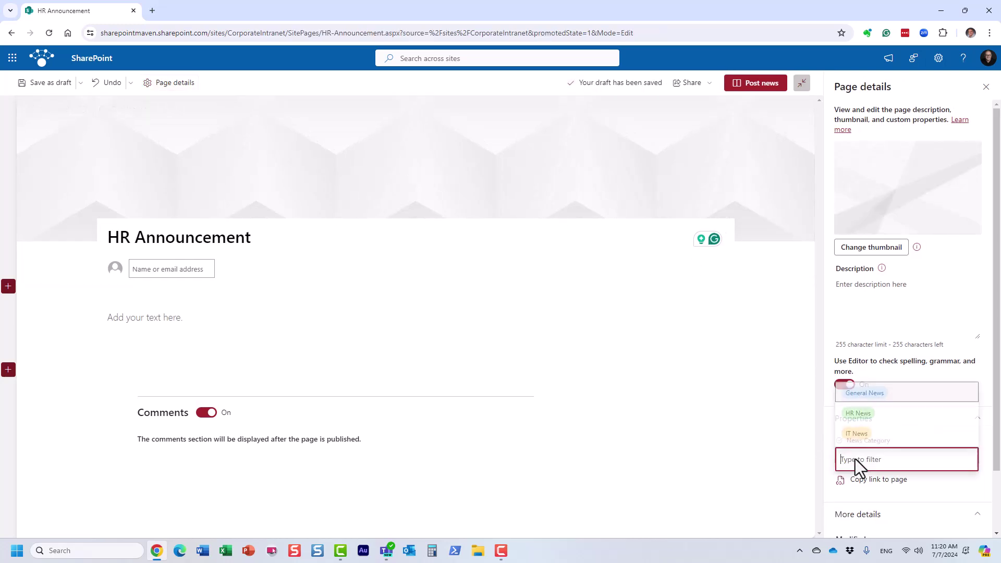
pyautogui.click(864, 415)
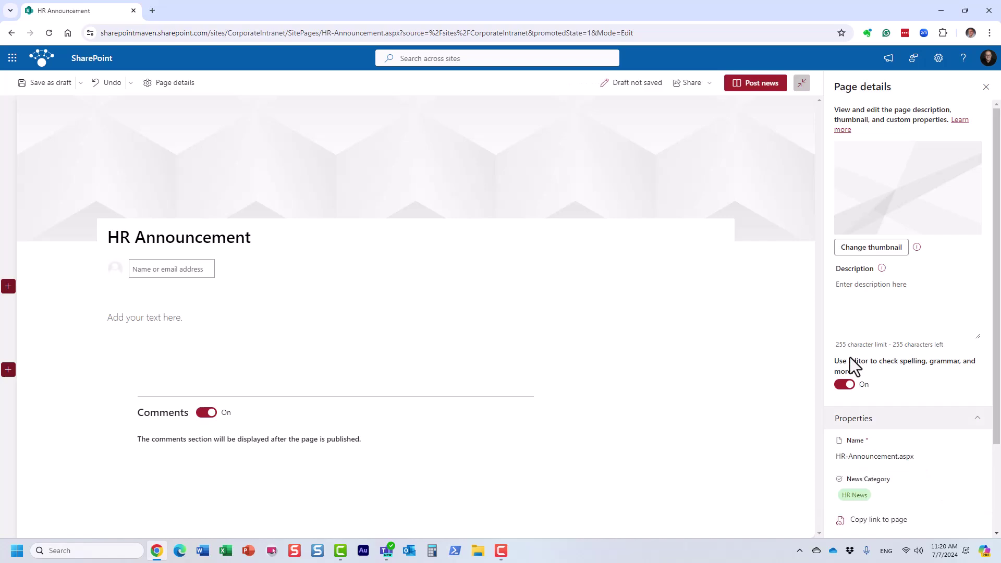
pyautogui.click(754, 86)
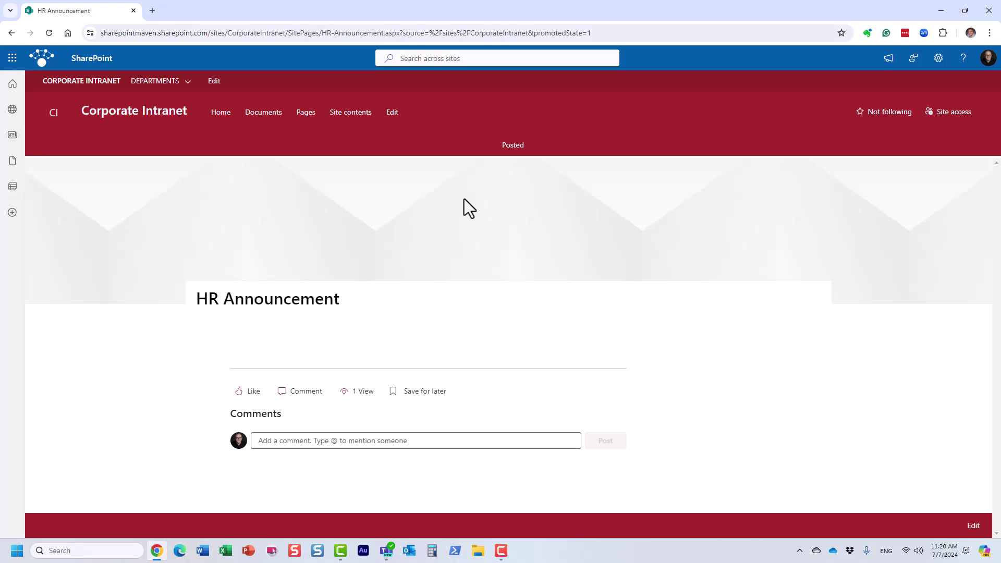
pyautogui.click(352, 112)
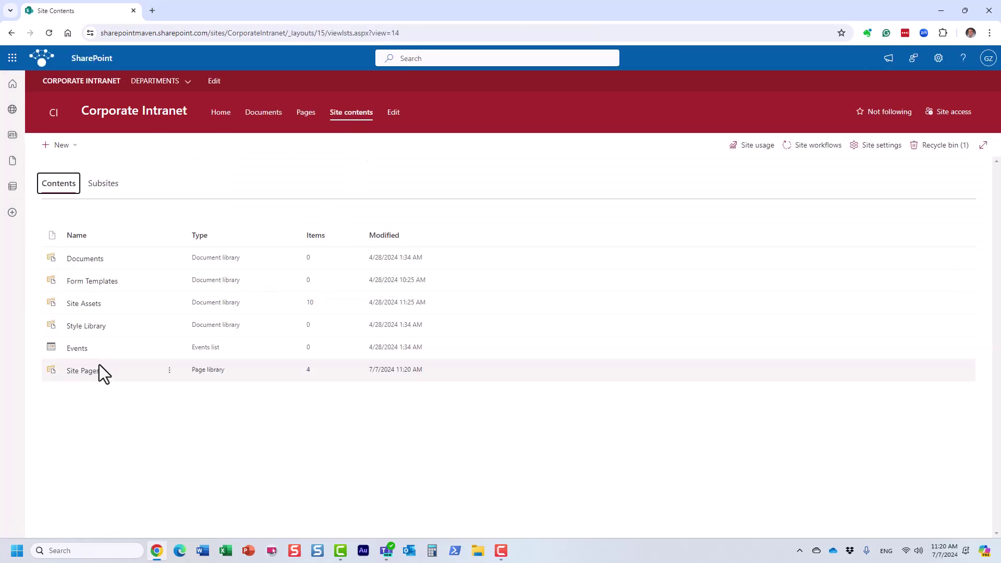
# Open the Site Pages library from Site contents
pyautogui.click(84, 372)
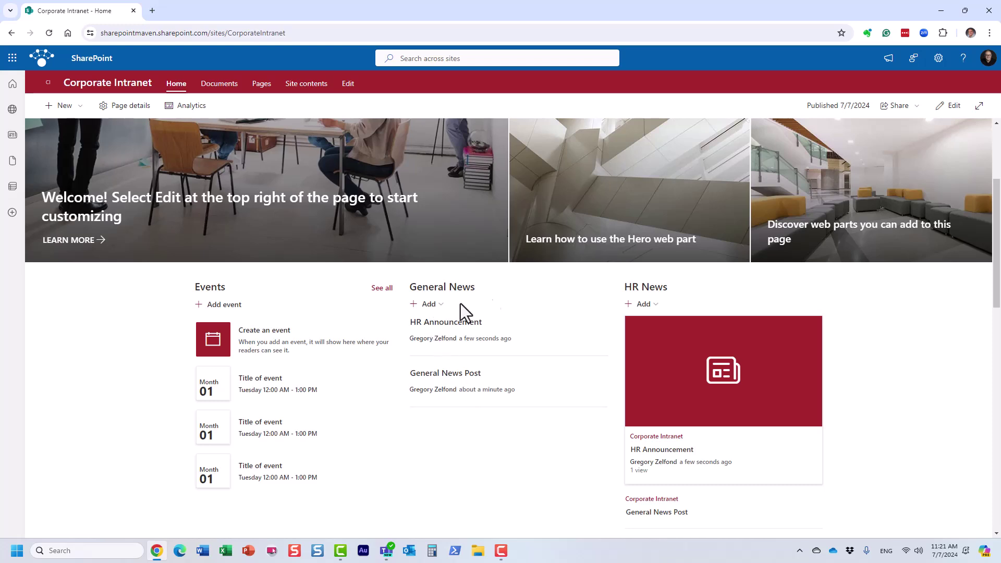
# Open the General News web part's settings in page edit mode
pyautogui.click(949, 106)
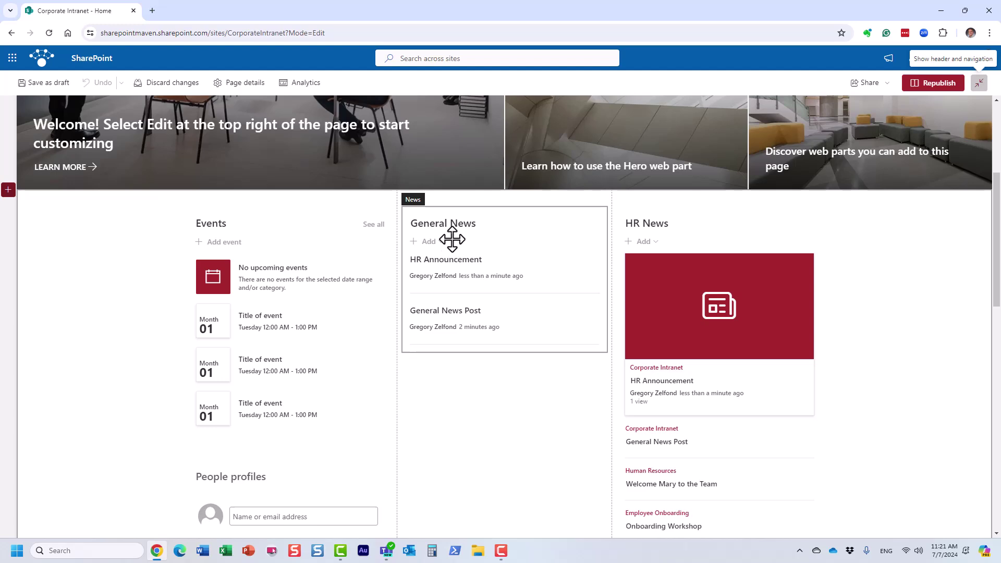
pyautogui.click(449, 232)
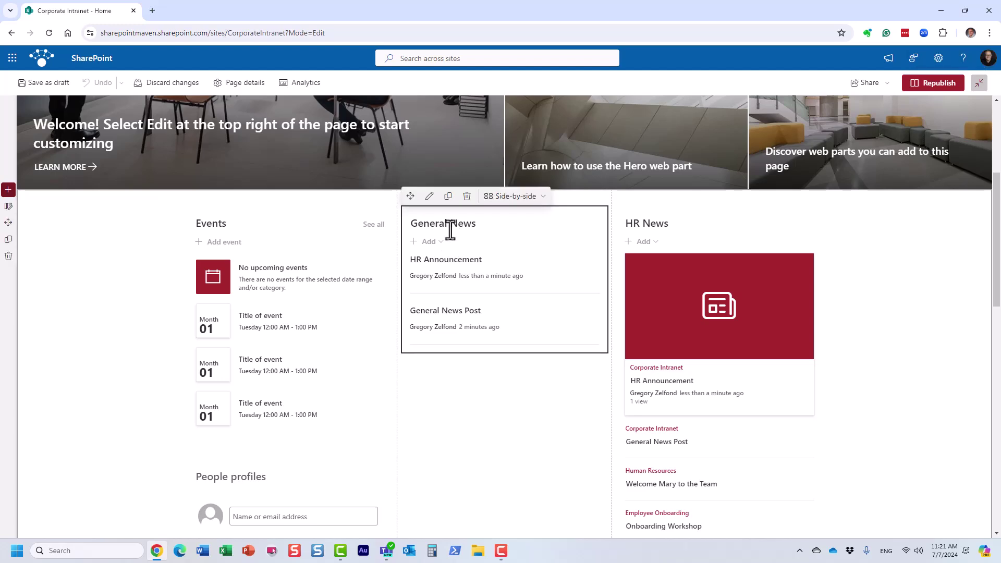
pyautogui.click(430, 197)
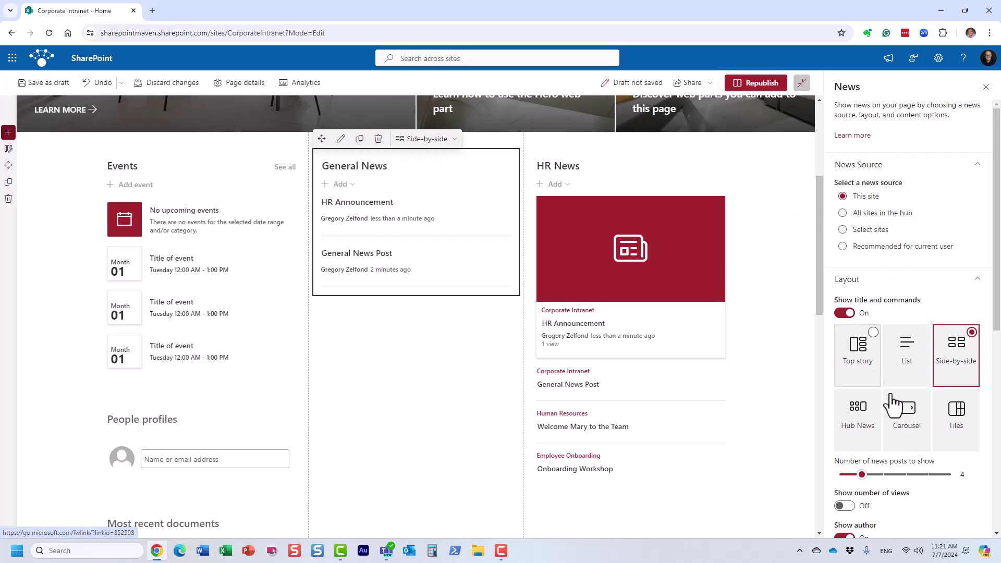
pyautogui.scroll(-6, 891, 397)
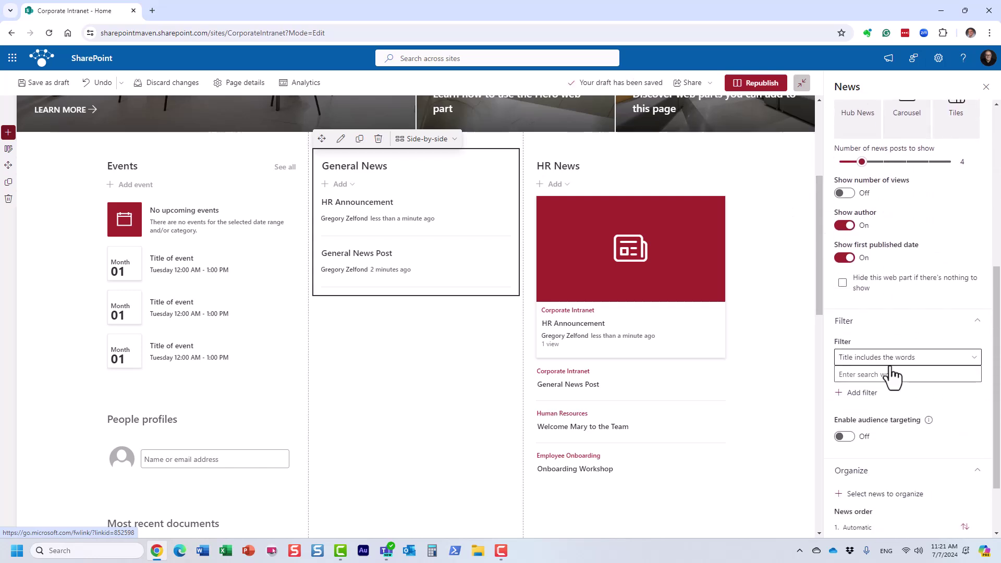
# Filter General News by page property News Category equals General News
pyautogui.click(873, 359)
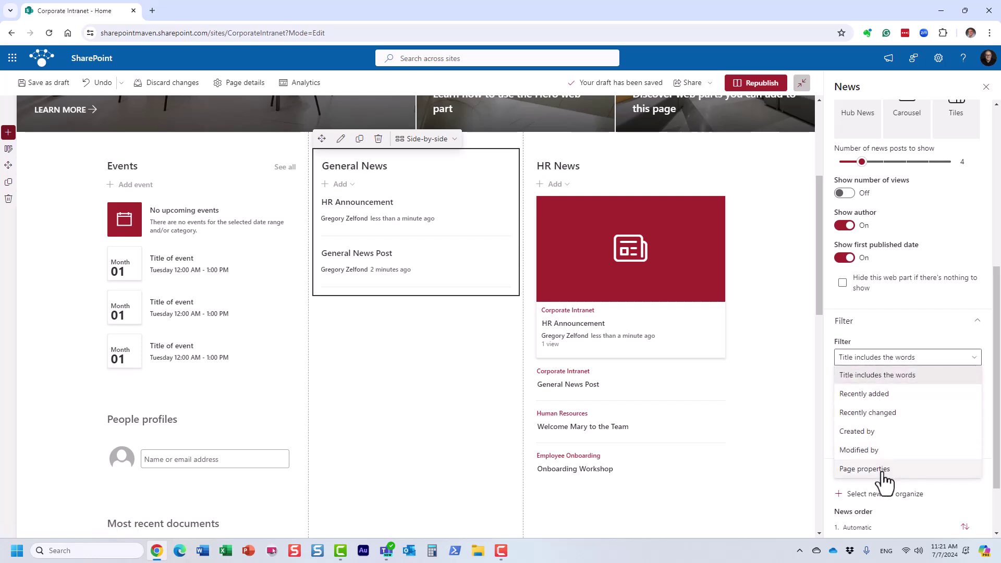
pyautogui.click(881, 469)
pyautogui.click(876, 391)
pyautogui.click(880, 426)
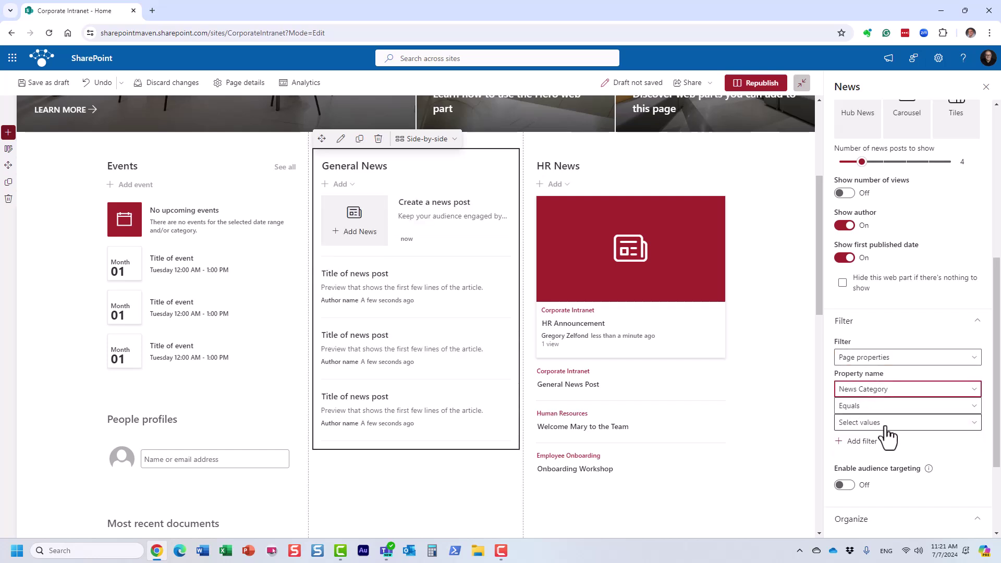
pyautogui.click(886, 423)
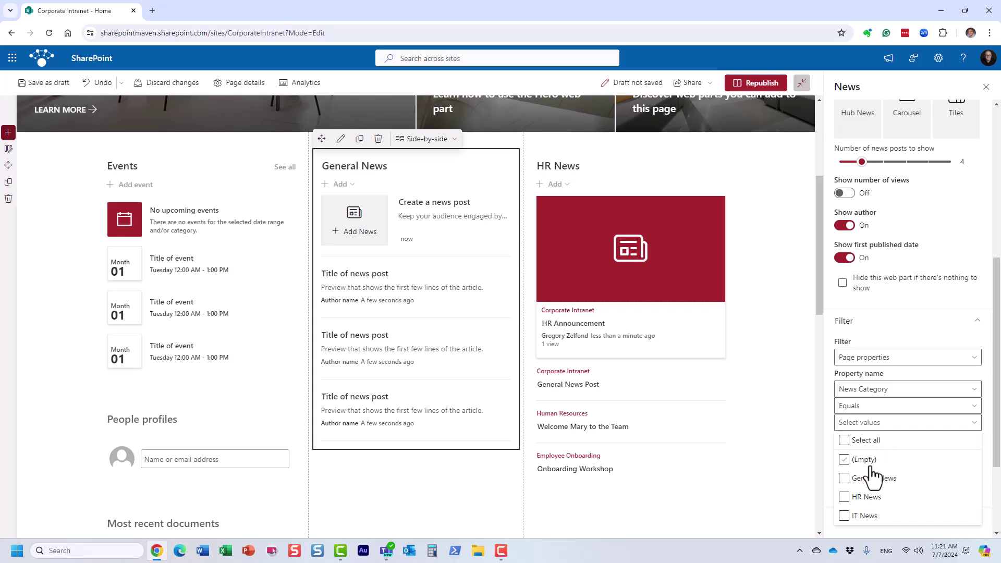
pyautogui.click(859, 442)
pyautogui.click(844, 479)
pyautogui.click(845, 478)
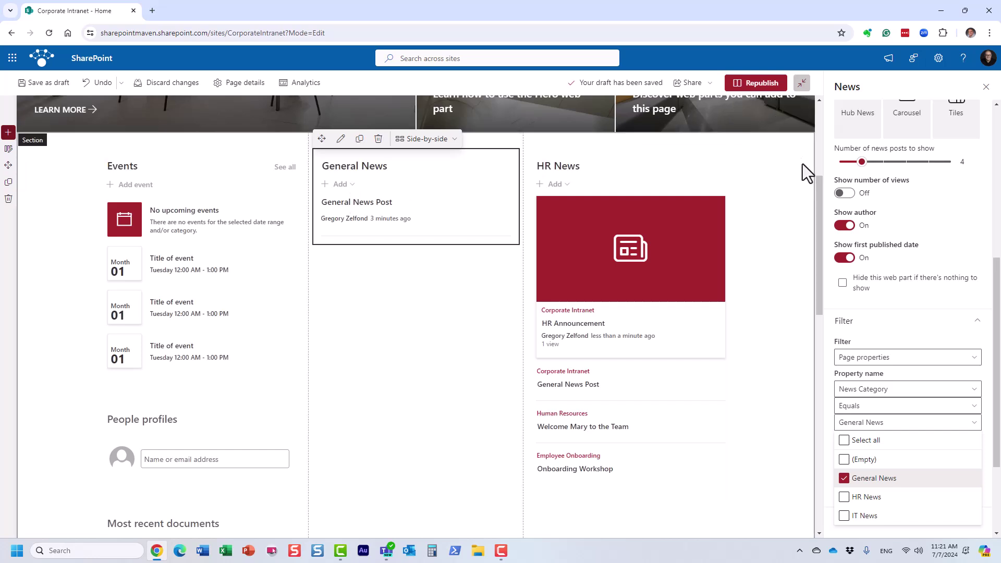
pyautogui.click(564, 171)
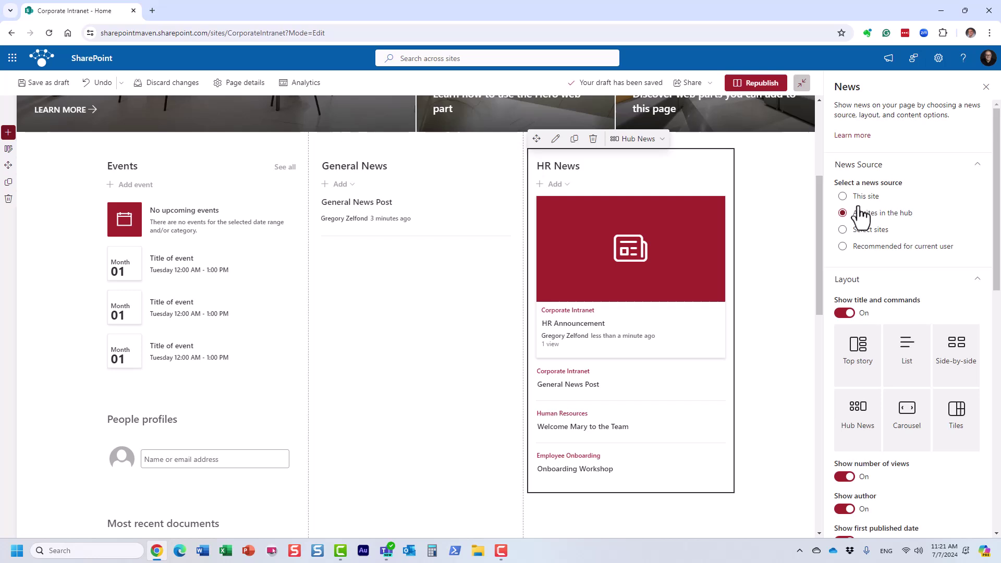
# Set the HR News web part to This site, filtered by Page properties: News Category equals HR News
pyautogui.click(842, 196)
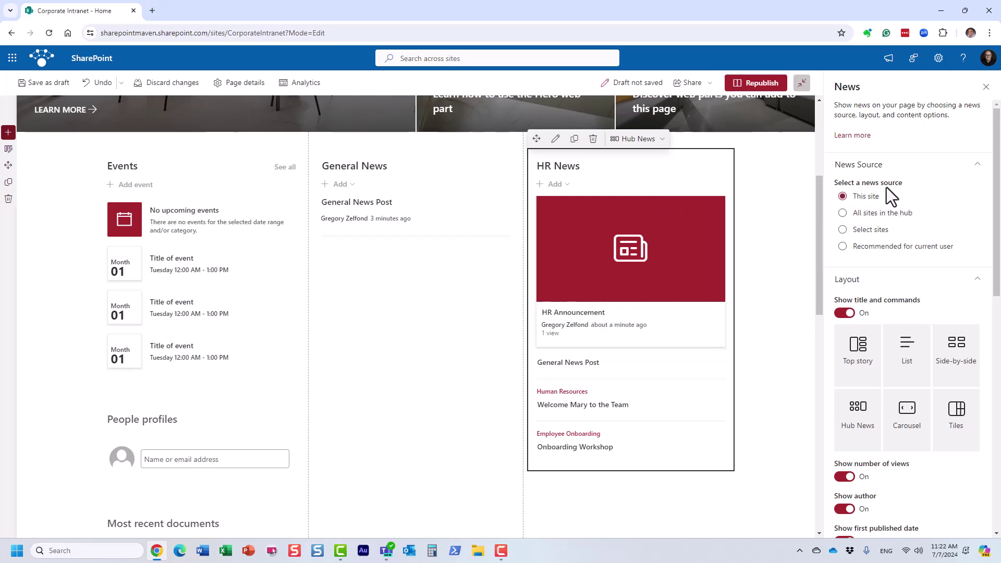
pyautogui.scroll(-3, 912, 307)
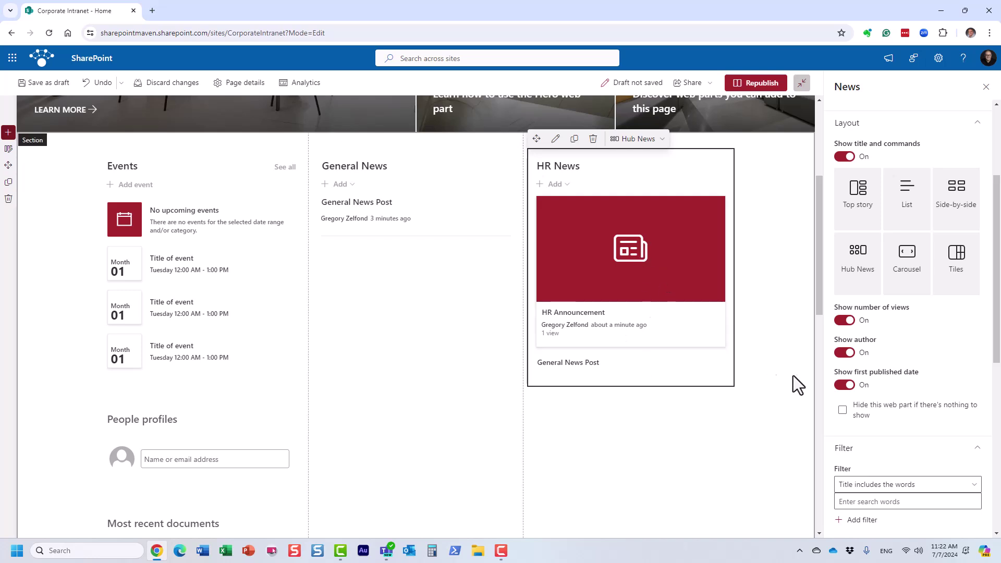
pyautogui.scroll(-2, 890, 377)
pyautogui.click(877, 381)
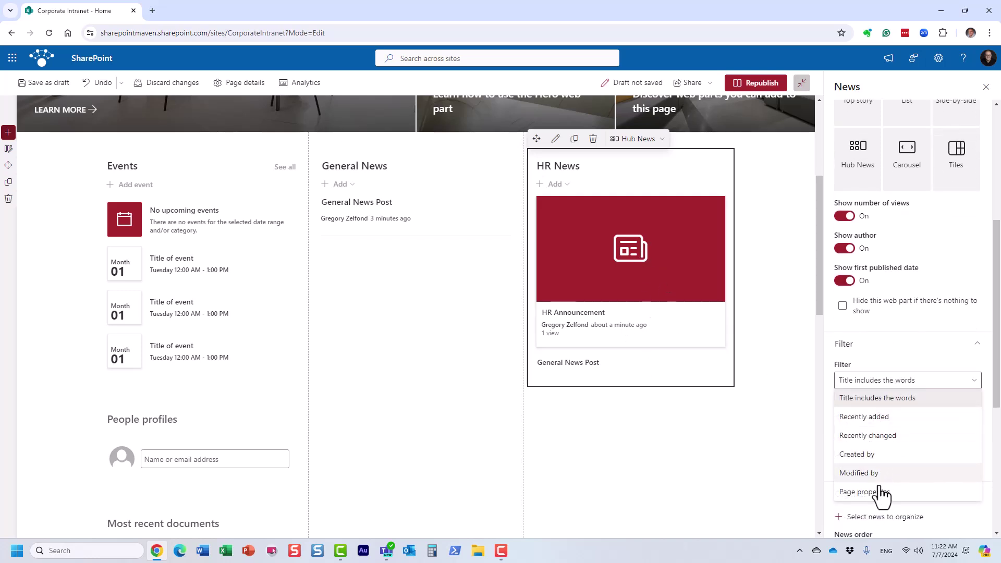
pyautogui.click(879, 493)
pyautogui.click(878, 411)
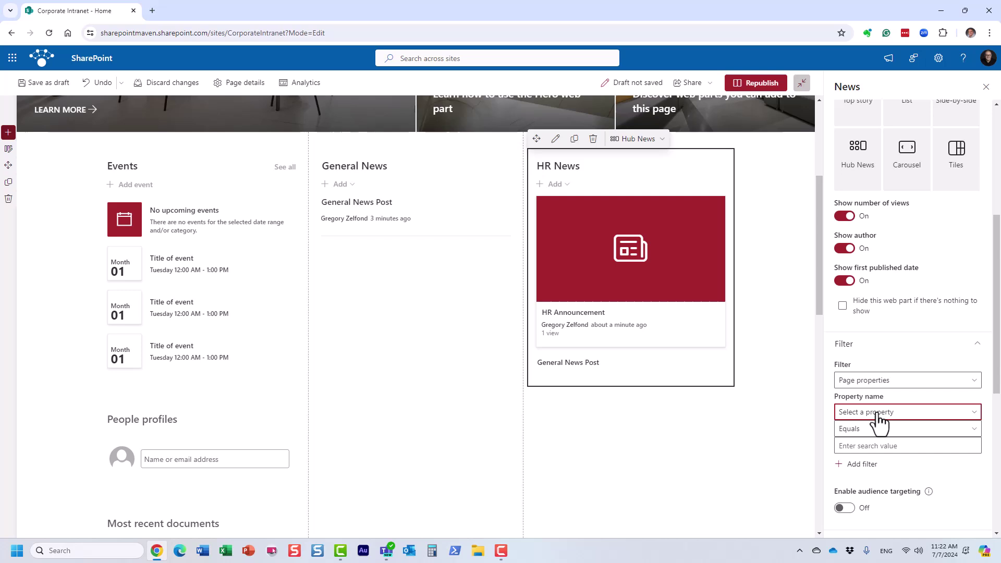
pyautogui.click(854, 448)
pyautogui.click(874, 447)
pyautogui.click(869, 428)
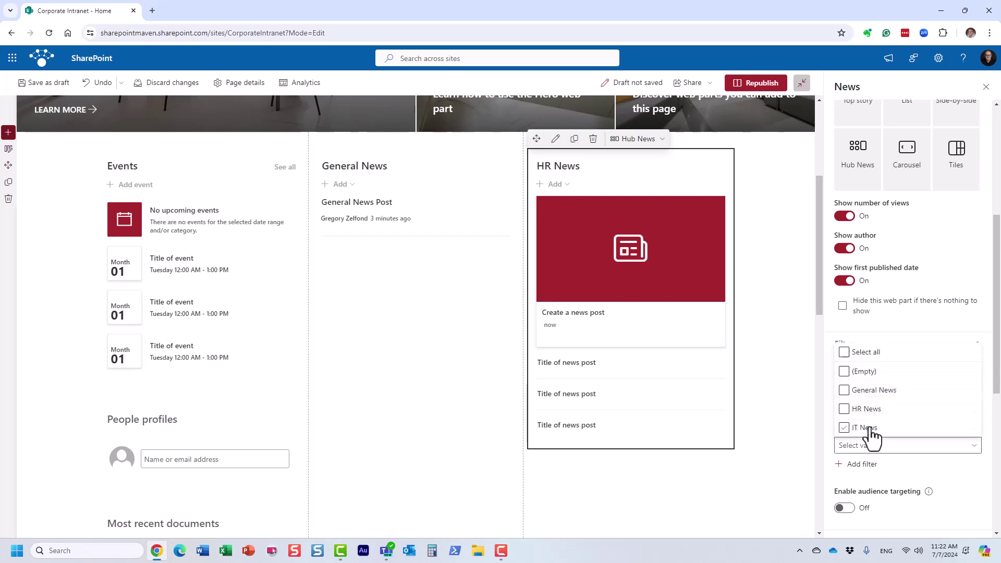
pyautogui.click(843, 410)
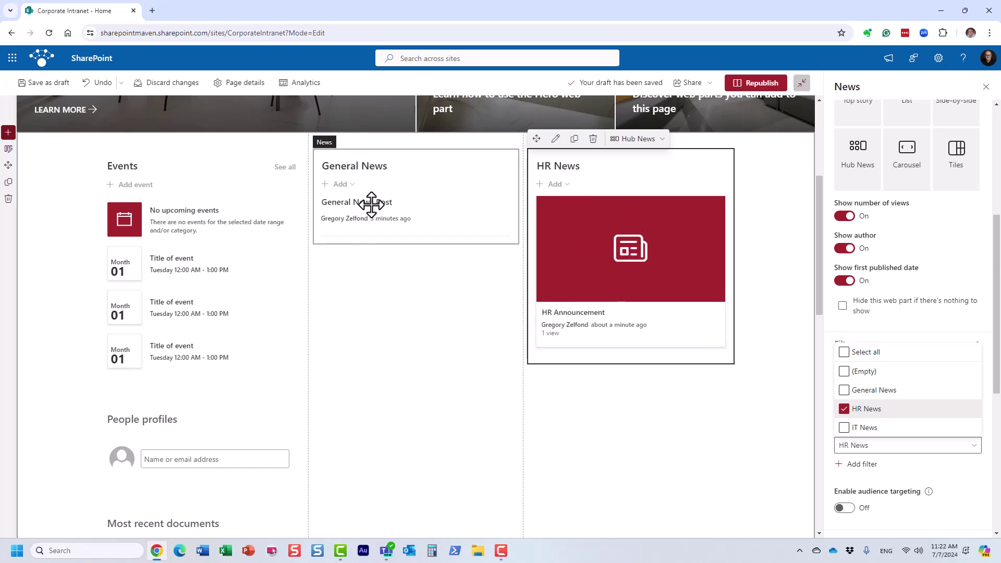
# Republish the Corporate Intranet home page with the new news filters
pyautogui.click(754, 83)
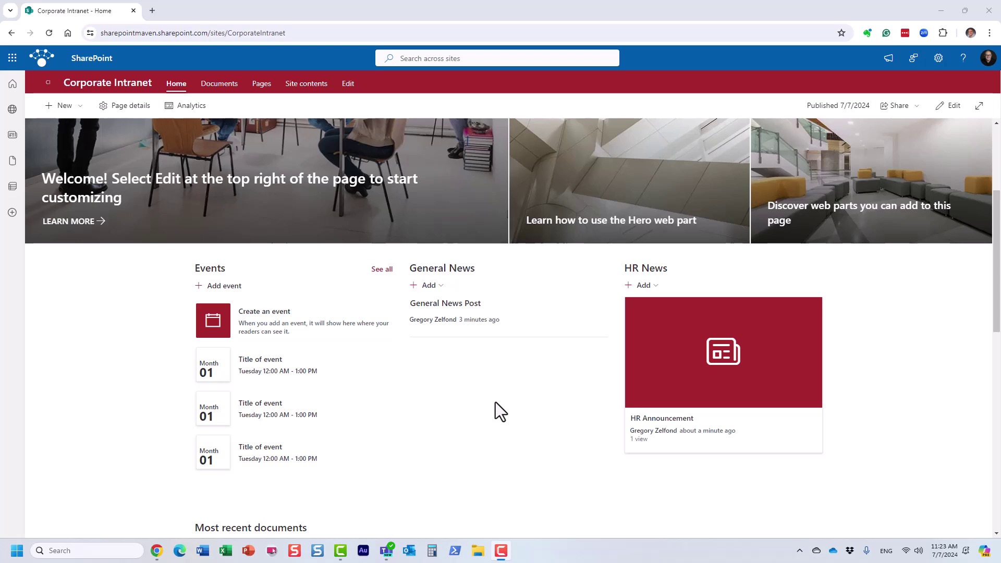
pyautogui.scroll(5, 495, 402)
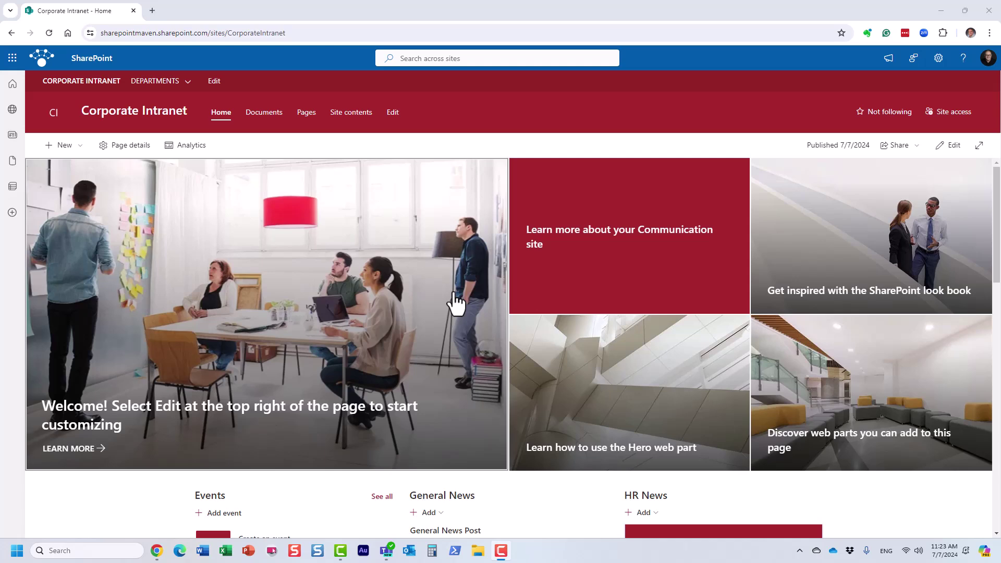
pyautogui.scroll(-1, 464, 318)
pyautogui.scroll(-4, 466, 323)
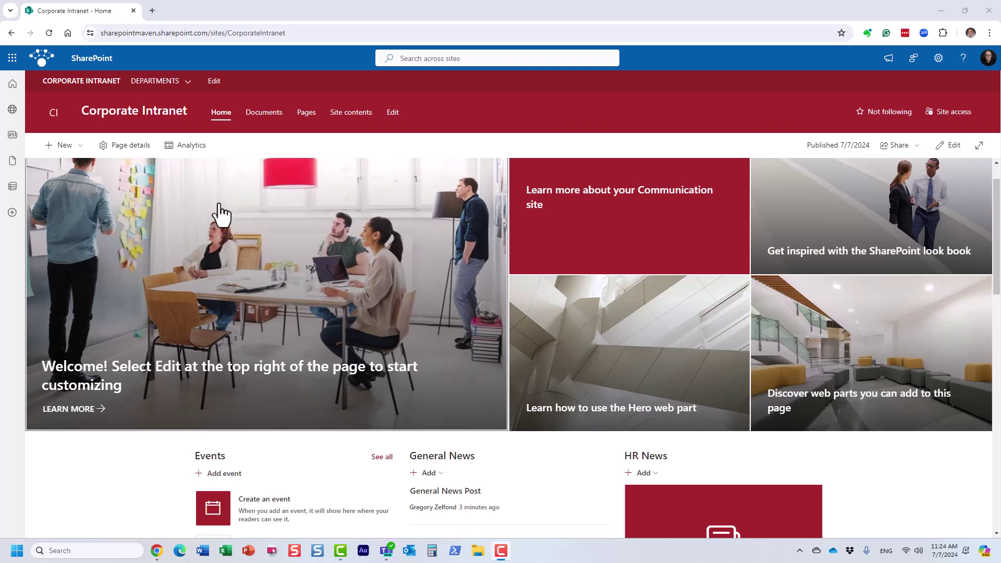
pyautogui.scroll(-3, 453, 313)
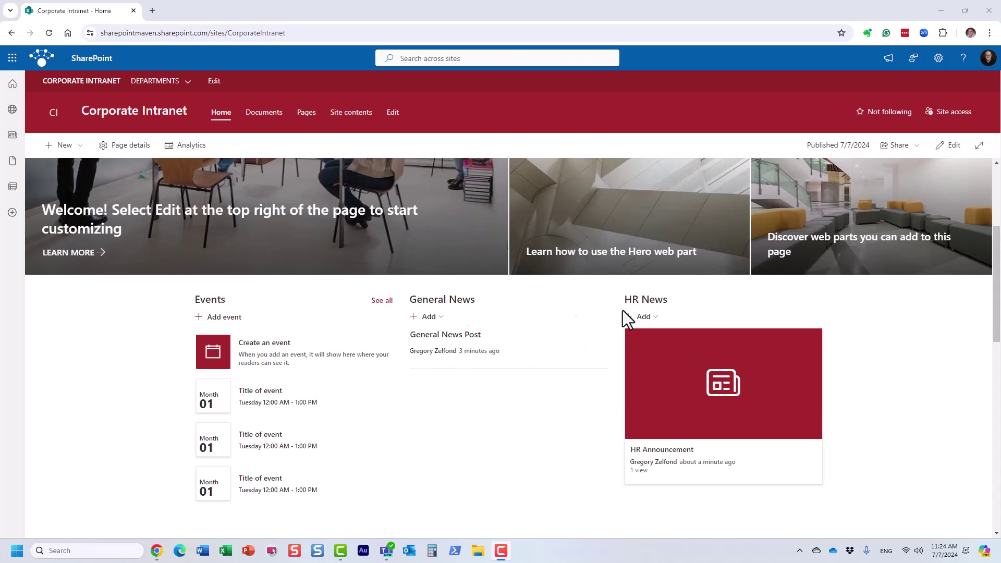
pyautogui.scroll(4, 469, 412)
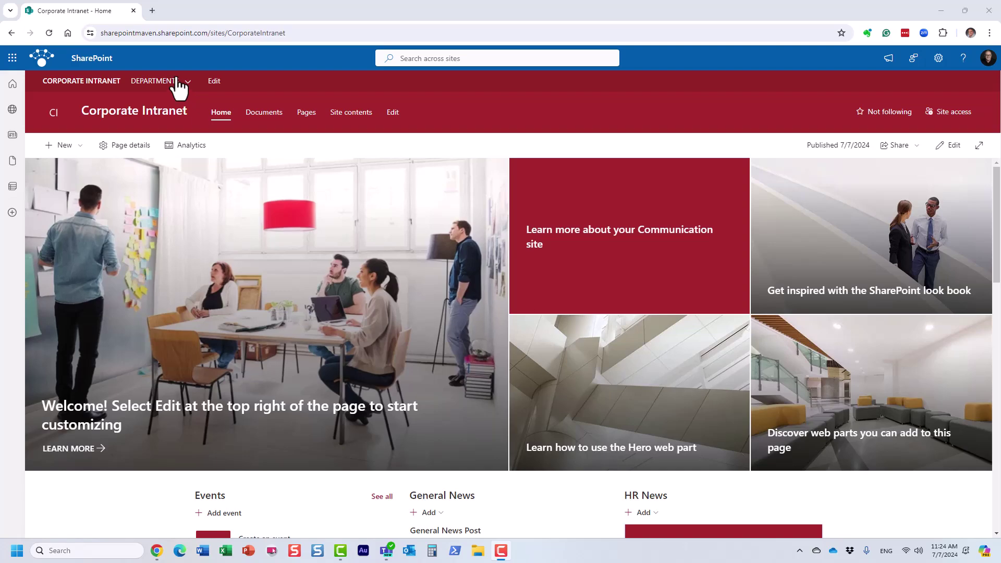
# Visit the Human Resources department site, then return to the Corporate Intranet home site
pyautogui.click(168, 82)
pyautogui.click(181, 128)
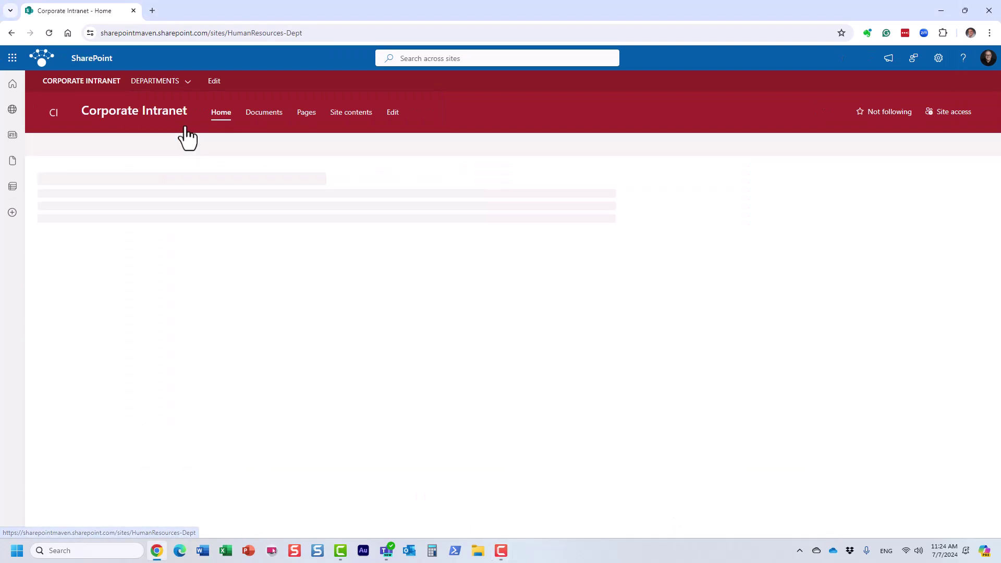
pyautogui.scroll(-5, 320, 230)
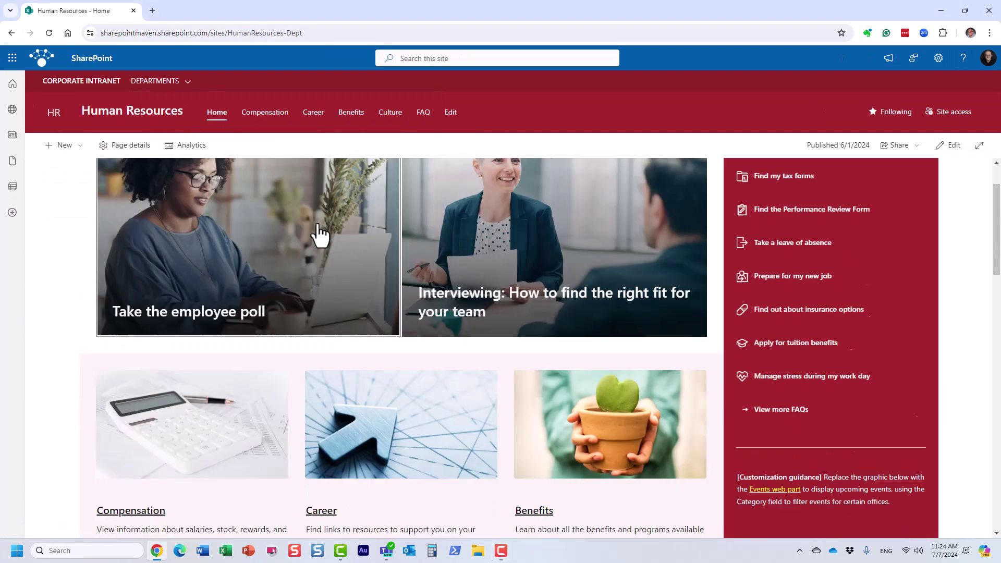
pyautogui.scroll(-10, 316, 221)
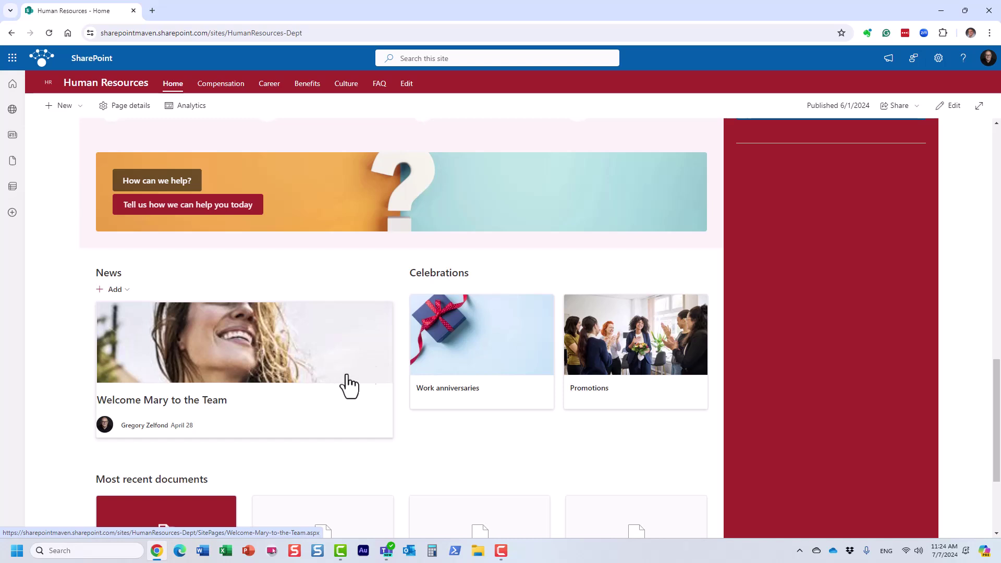
pyautogui.click(99, 85)
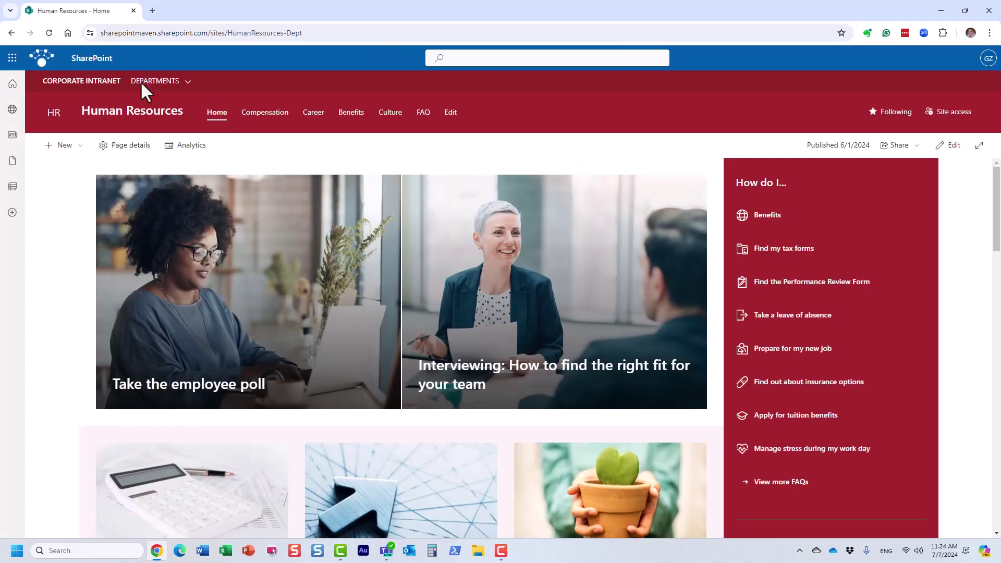
pyautogui.click(68, 84)
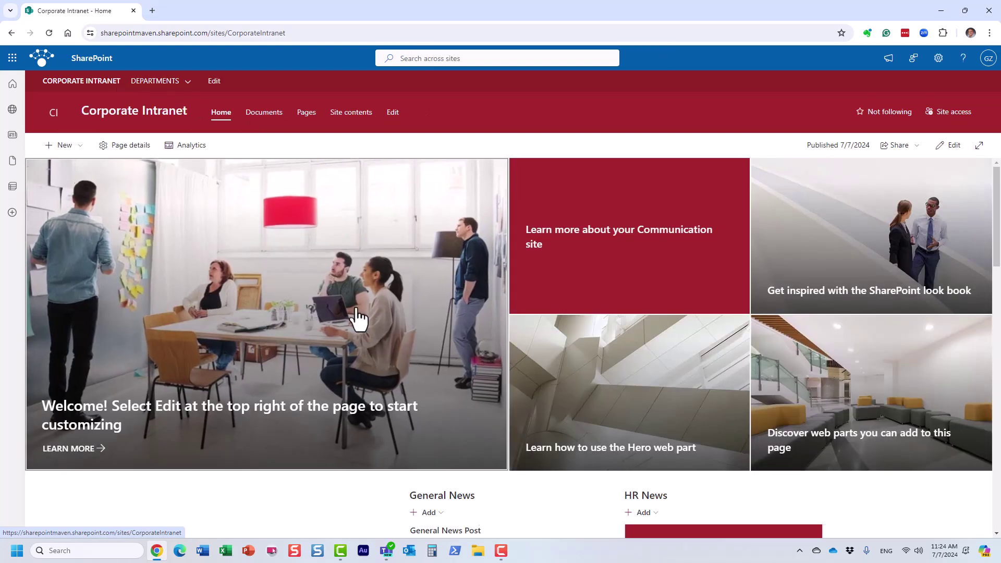
# Insert a News web part under General News in column two and bring up its properties
pyautogui.scroll(-4, 353, 312)
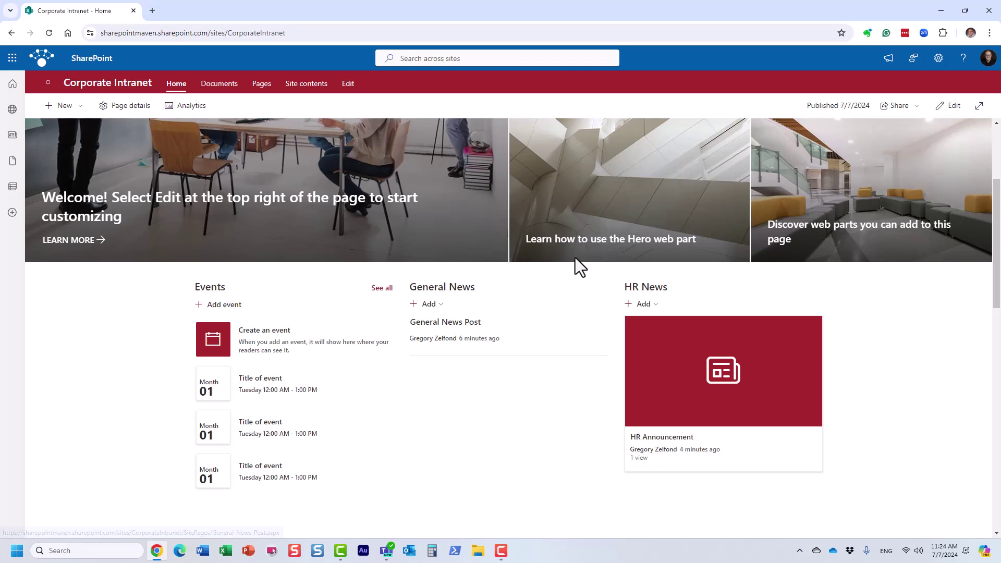
pyautogui.click(948, 106)
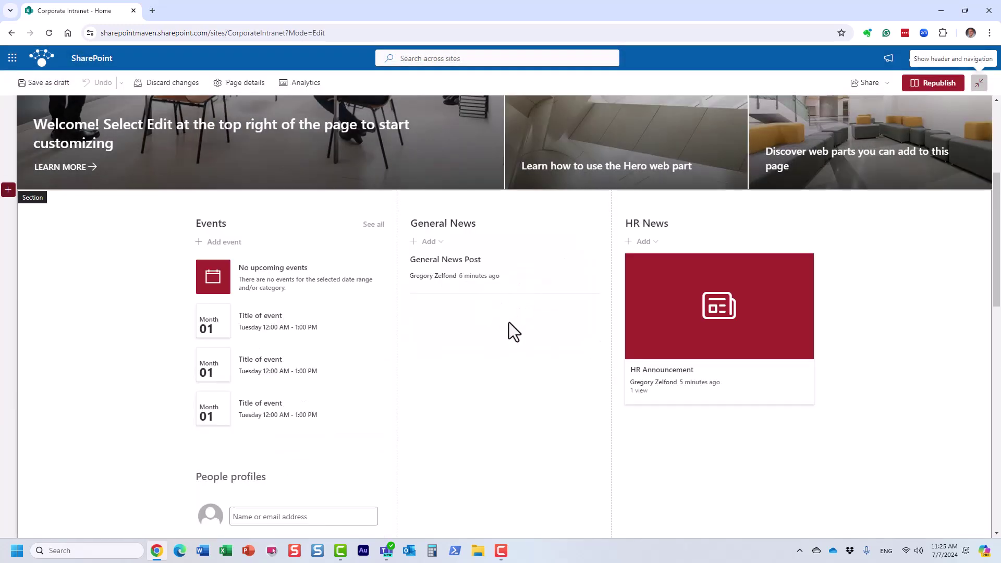
pyautogui.click(501, 312)
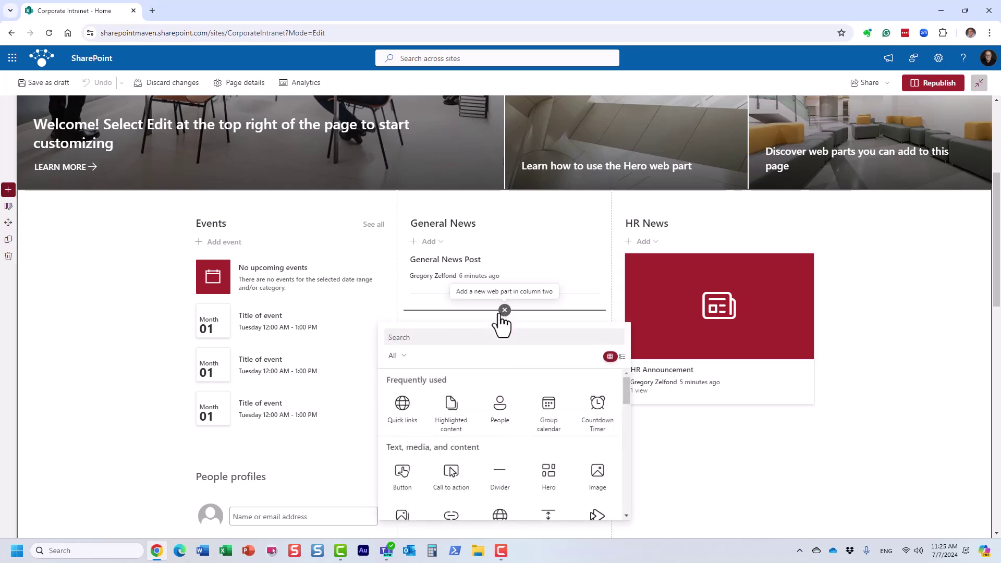
pyautogui.write('news')
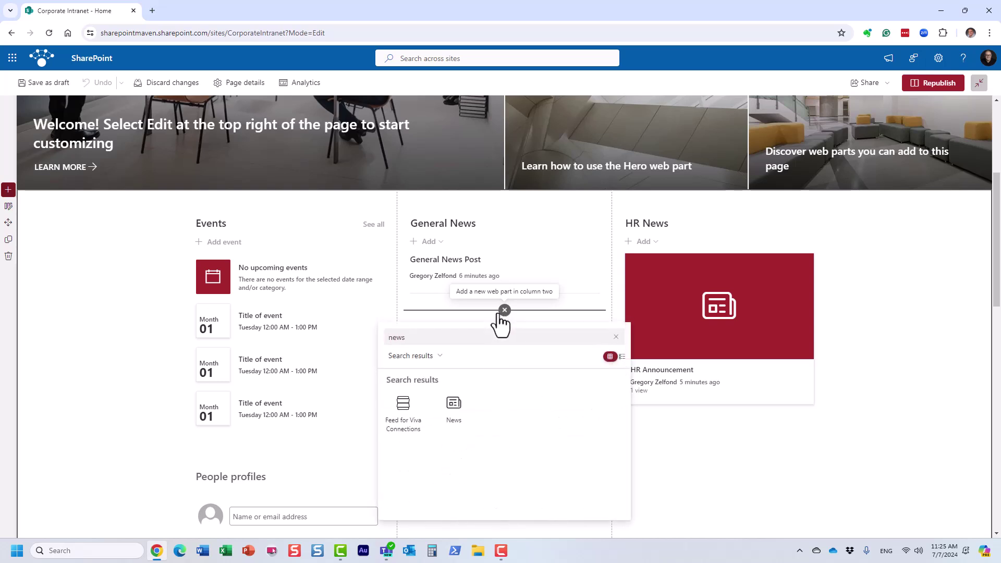
pyautogui.click(455, 417)
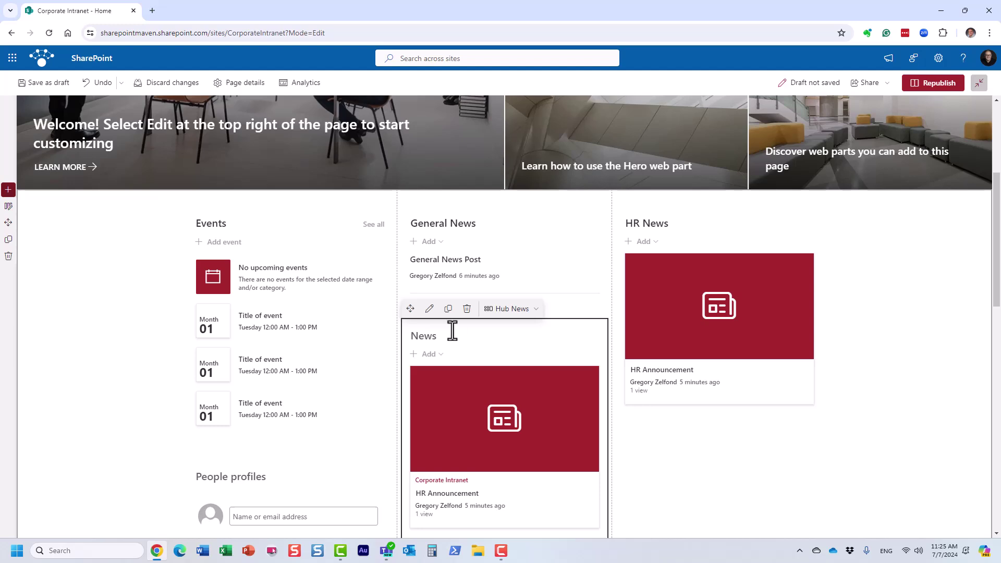
pyautogui.click(429, 308)
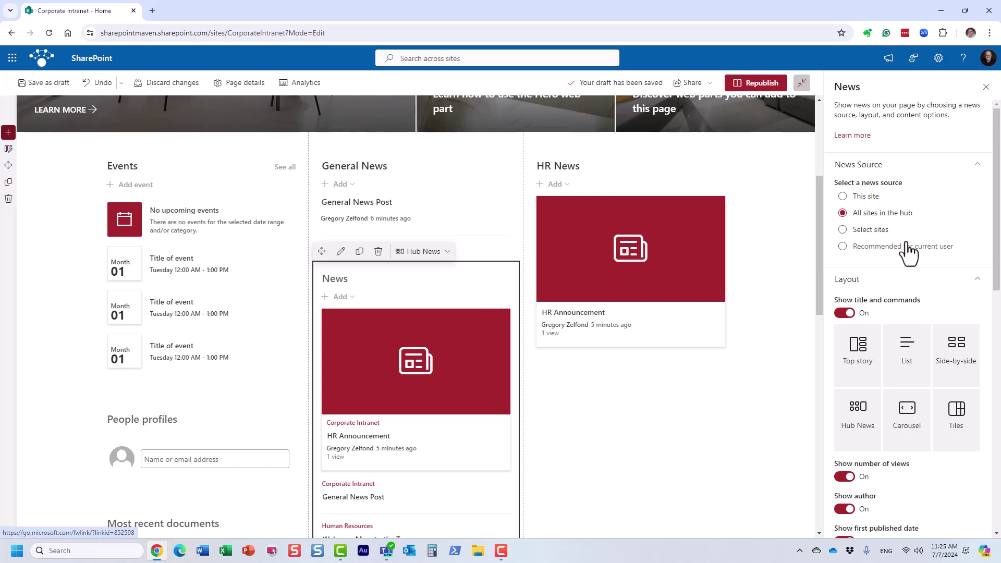
# Limit the News web part to Corporate Intranet and Human Resources sites, then republish
pyautogui.click(842, 230)
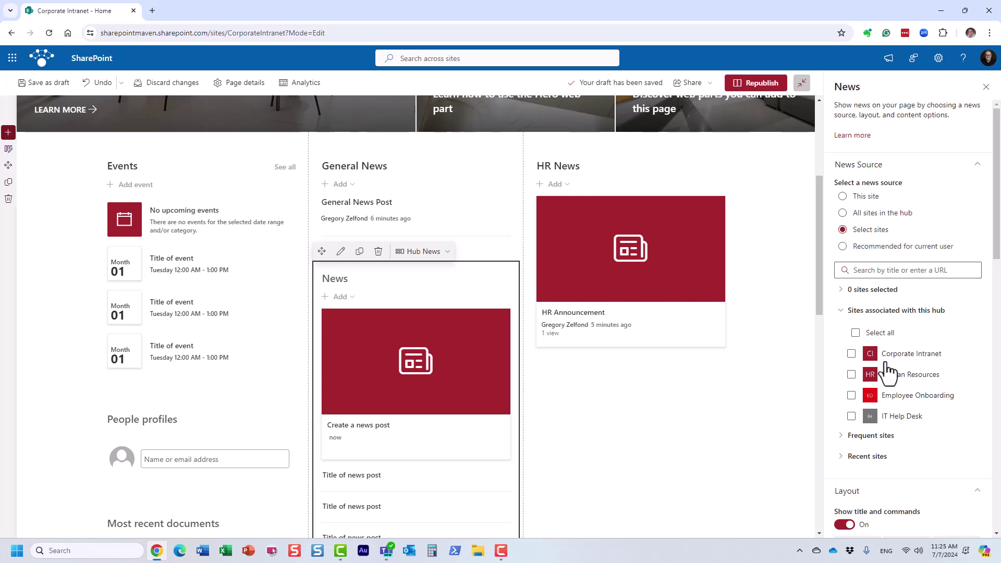
pyautogui.click(851, 354)
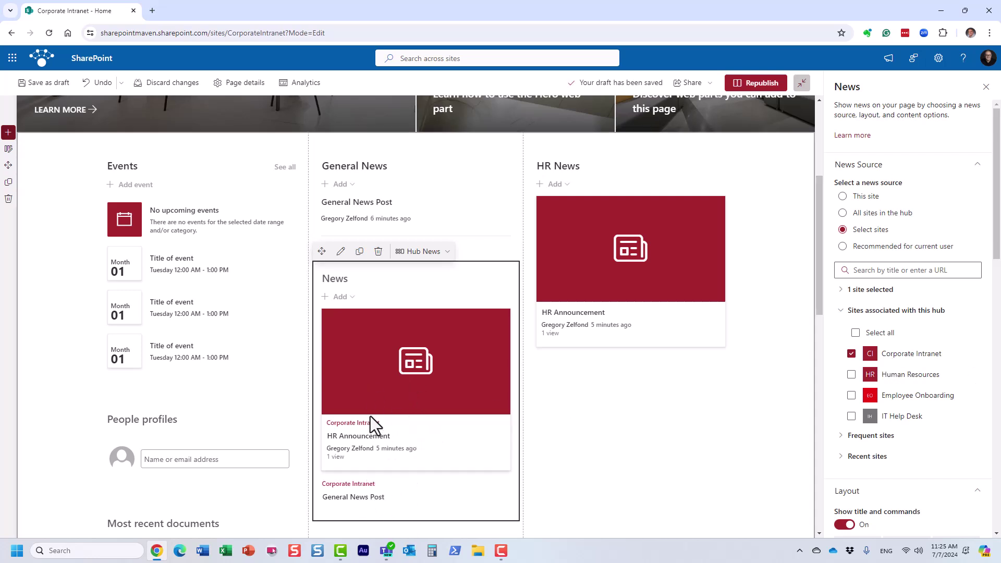
pyautogui.click(851, 375)
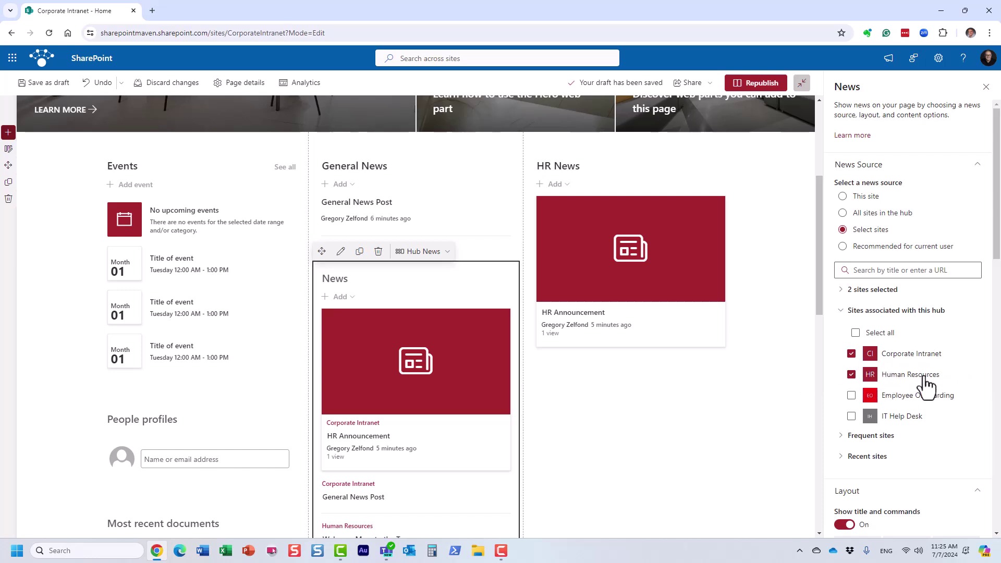
pyautogui.scroll(-1, 922, 383)
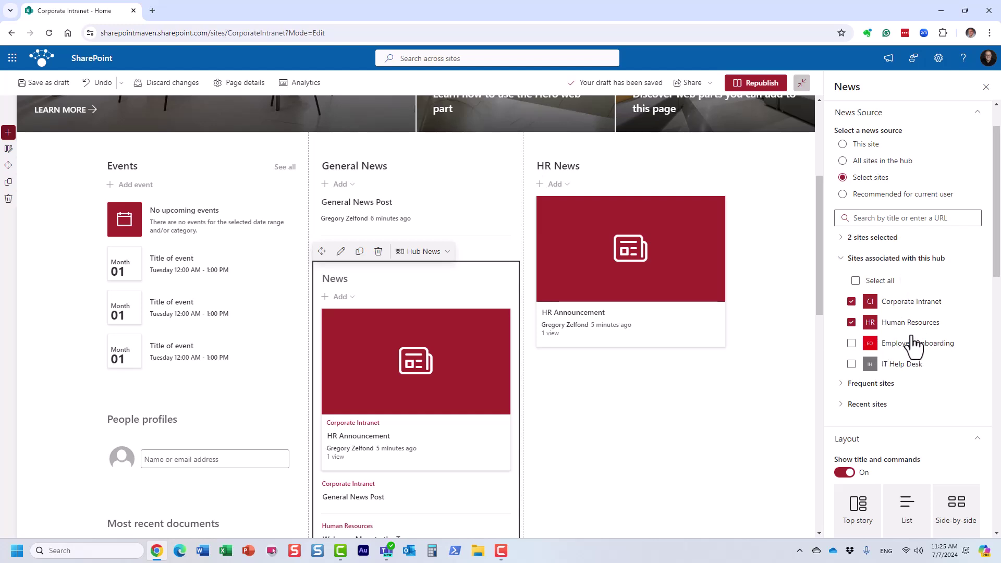
pyautogui.click(761, 88)
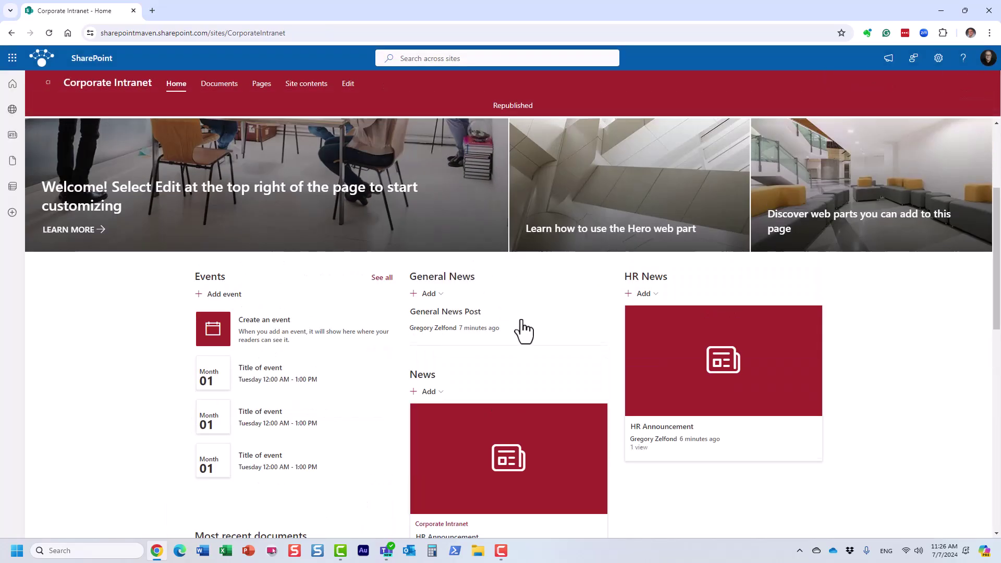
# Scroll down the home page to view the new News section's posts
pyautogui.scroll(-4, 523, 329)
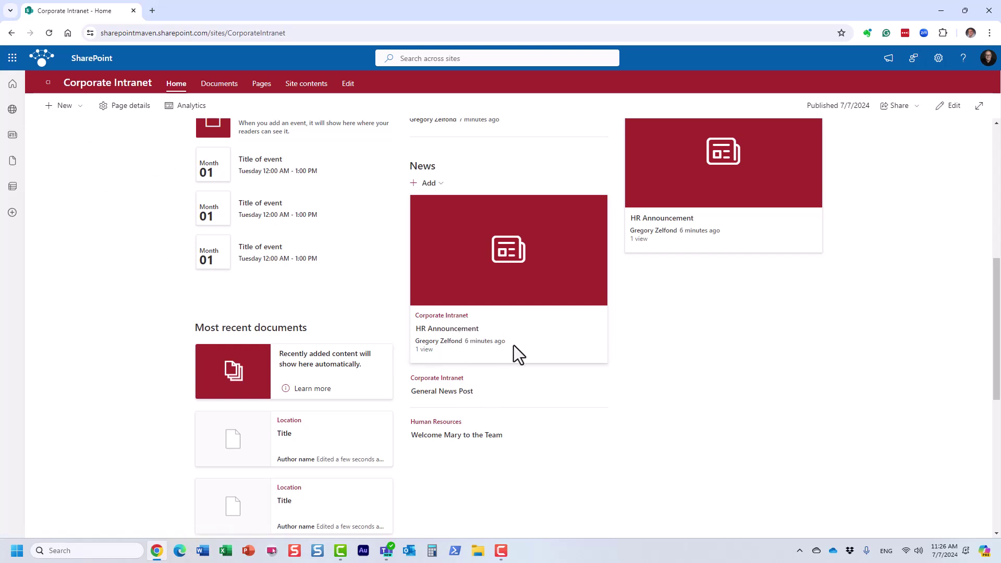
pyautogui.click(452, 425)
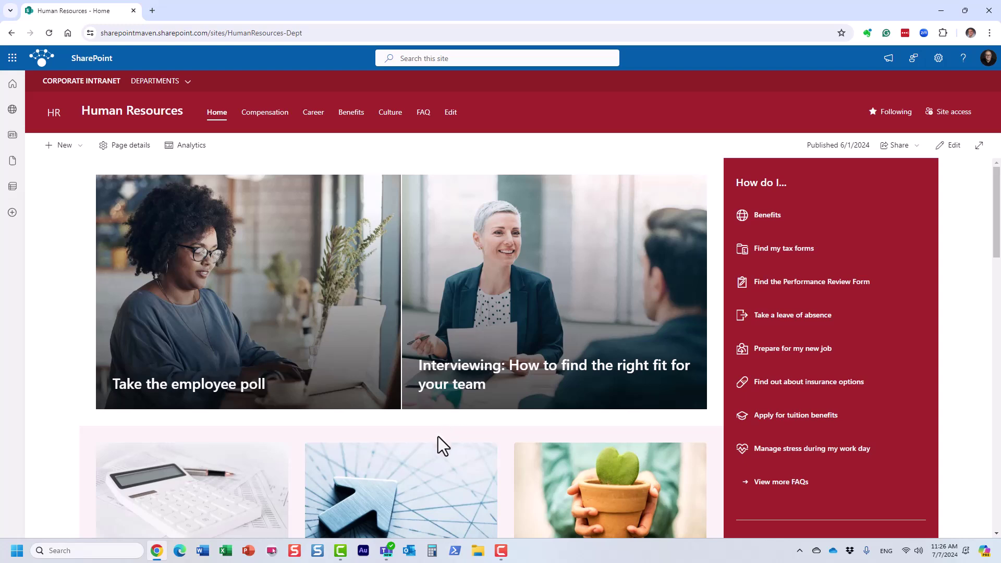
pyautogui.click(11, 33)
pyautogui.scroll(-9, 568, 385)
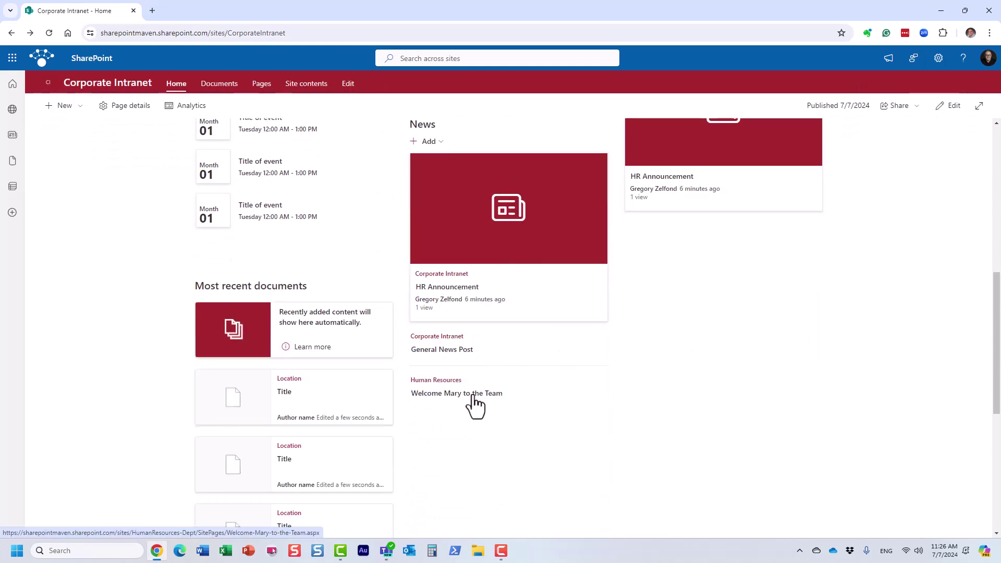
pyautogui.click(474, 394)
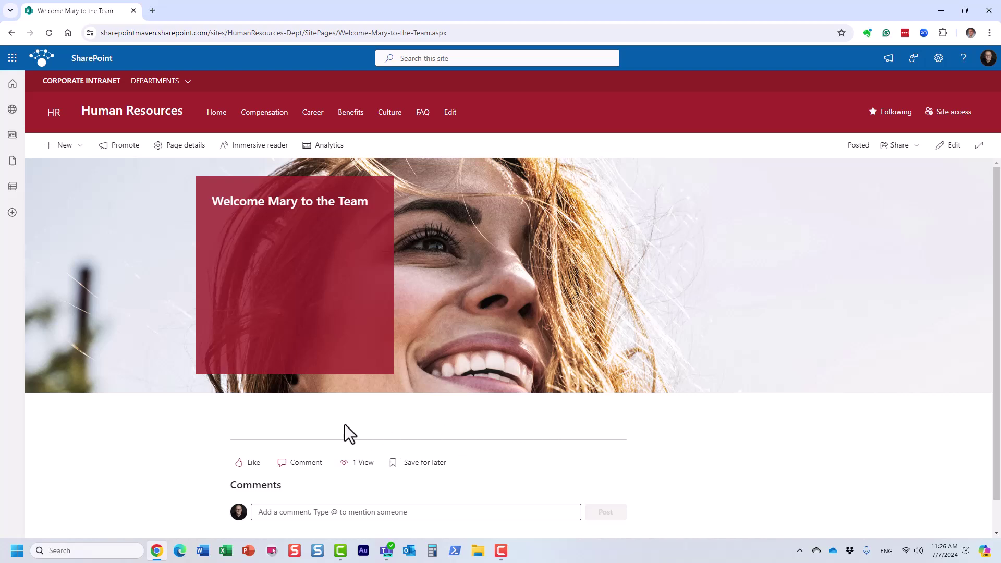
pyautogui.click(10, 34)
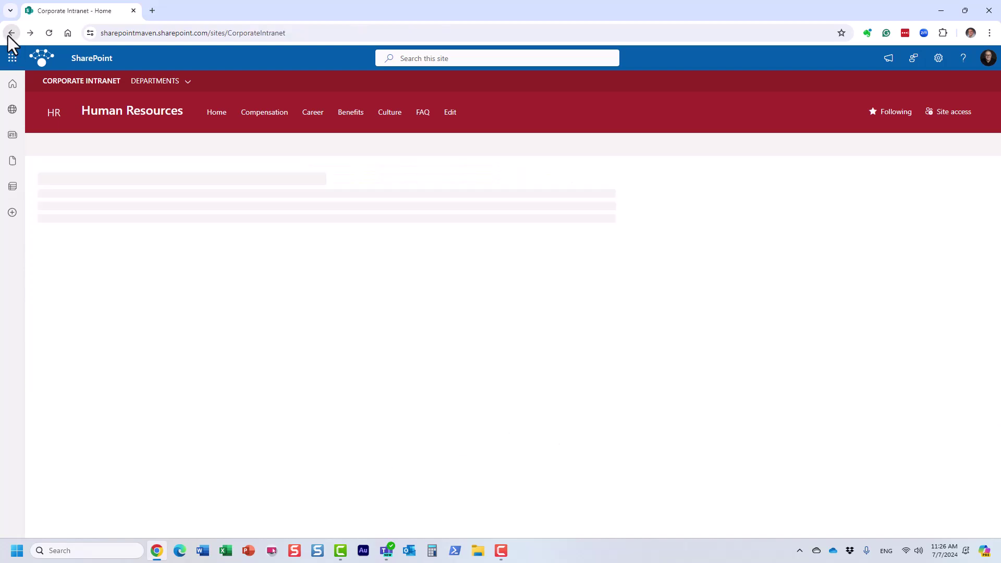
pyautogui.scroll(-4, 462, 411)
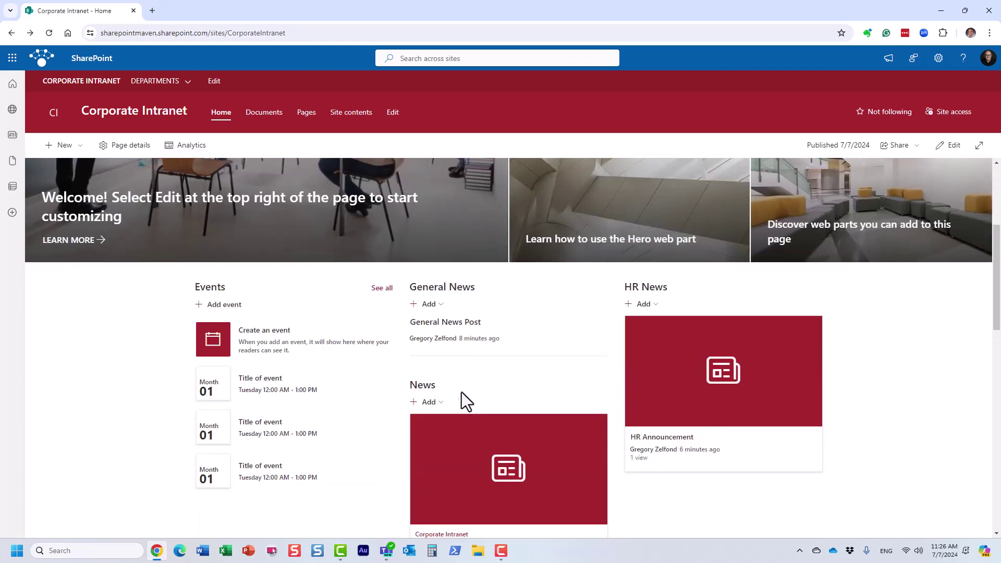
pyautogui.scroll(-3, 474, 384)
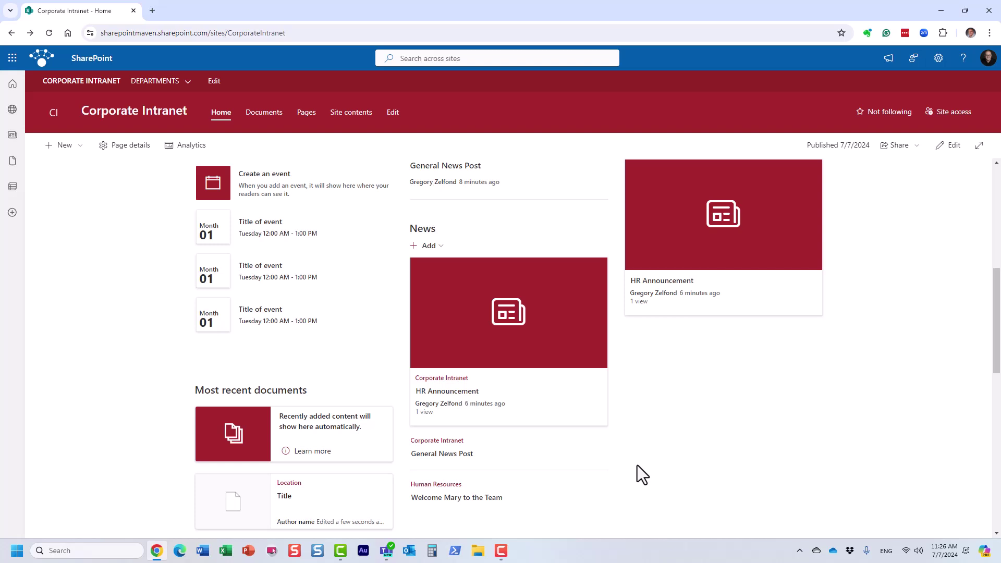
pyautogui.scroll(5, 638, 434)
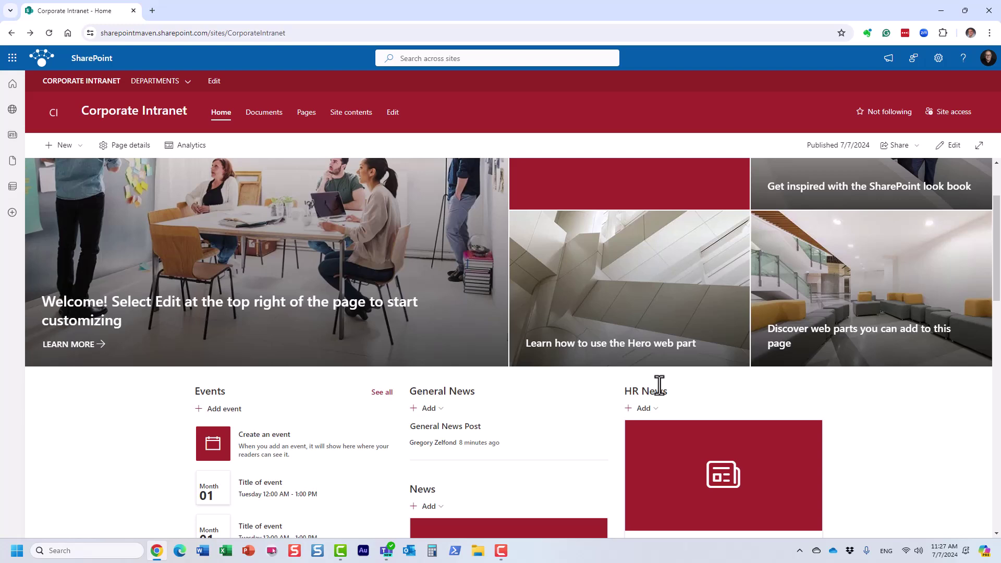
pyautogui.scroll(-1, 546, 397)
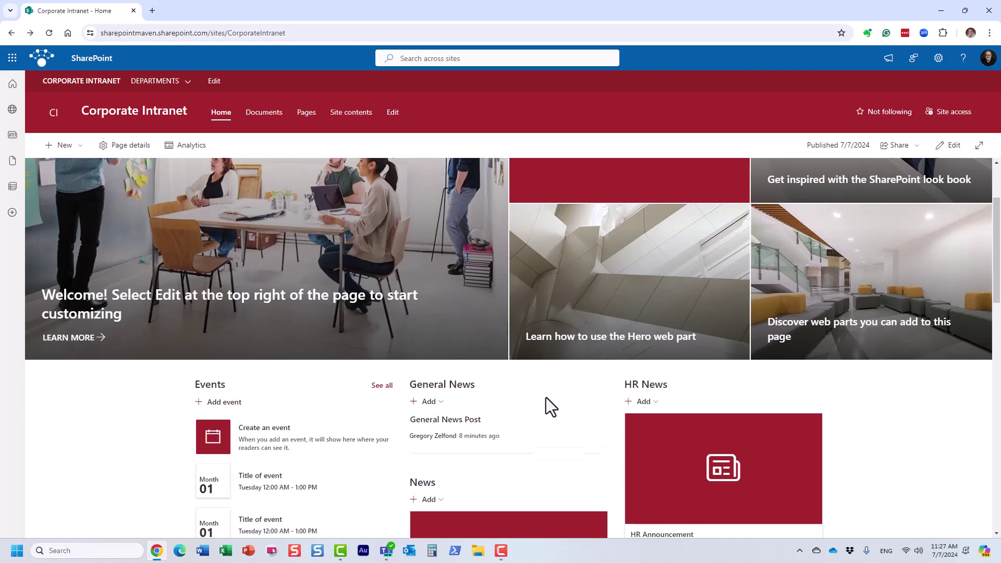
pyautogui.scroll(-3, 546, 397)
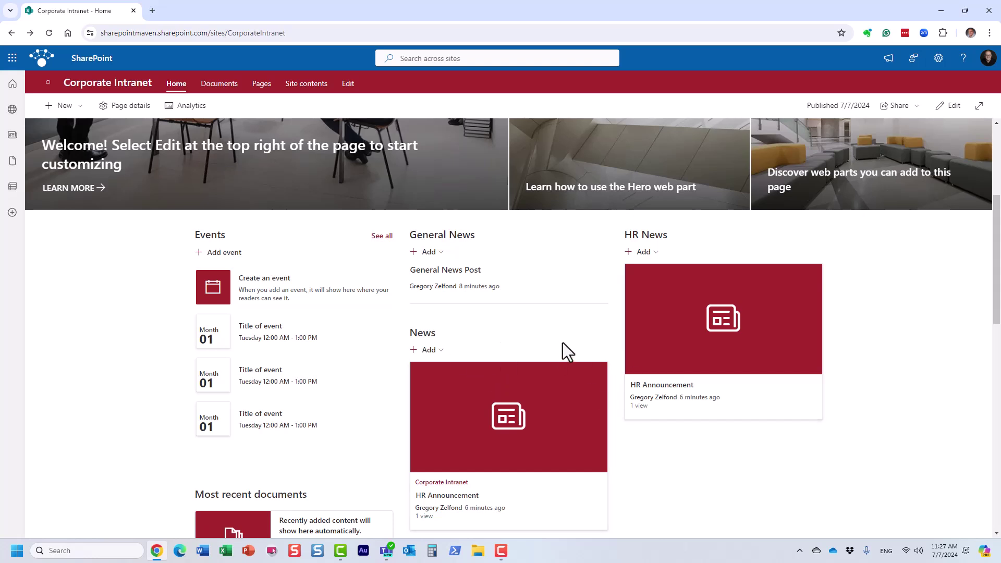
pyautogui.scroll(-5, 518, 333)
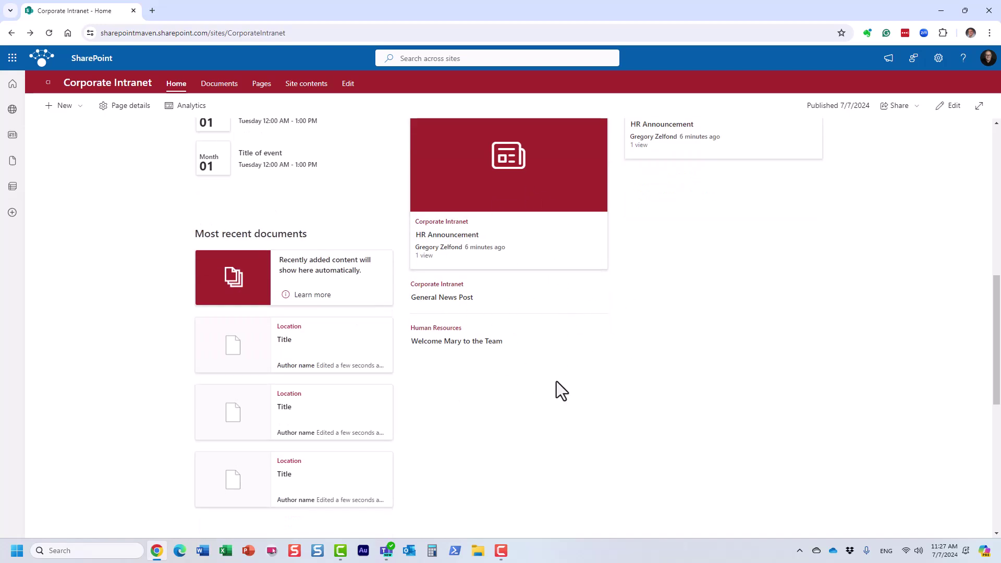
pyautogui.scroll(3, 559, 385)
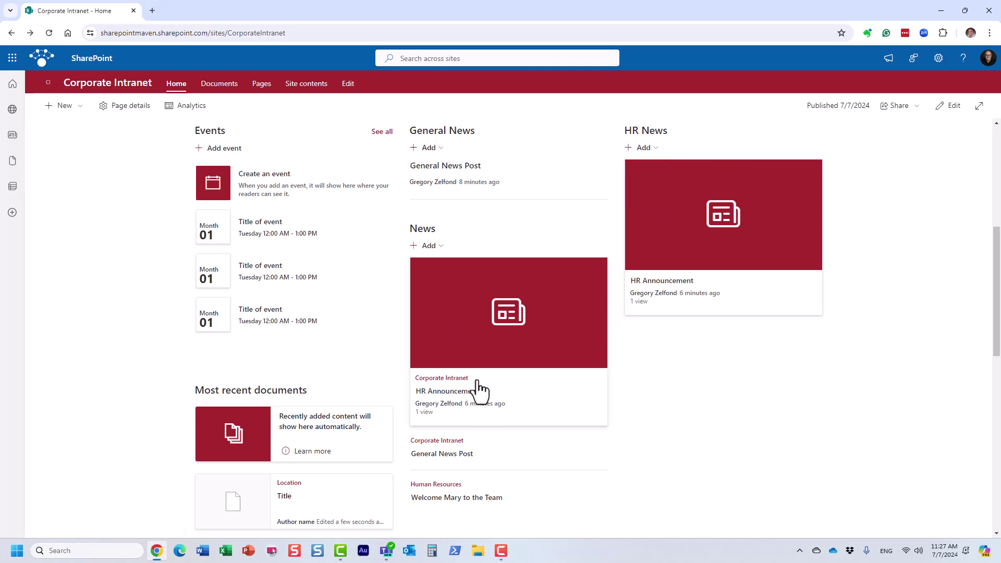
pyautogui.scroll(-2, 475, 390)
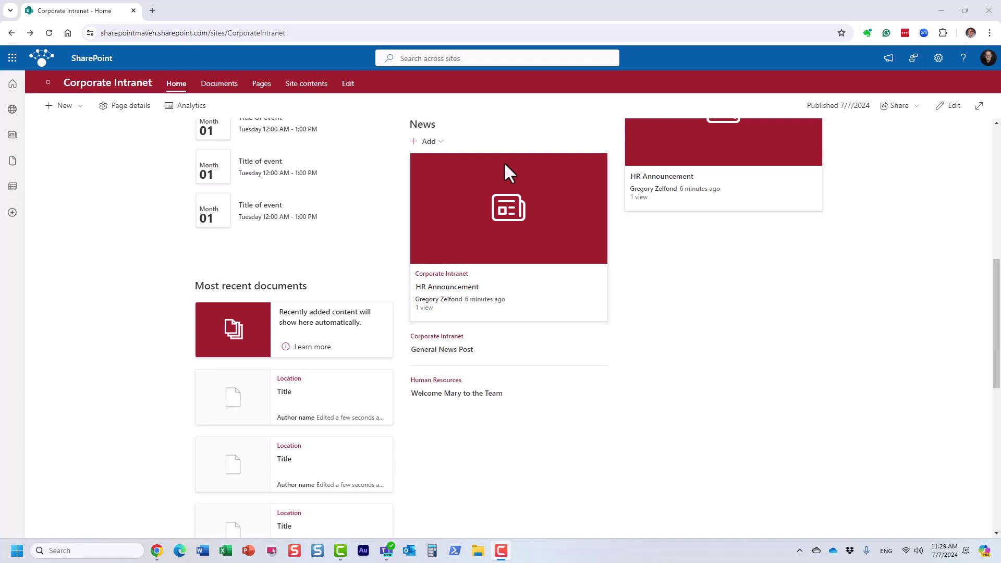
pyautogui.scroll(5, 692, 328)
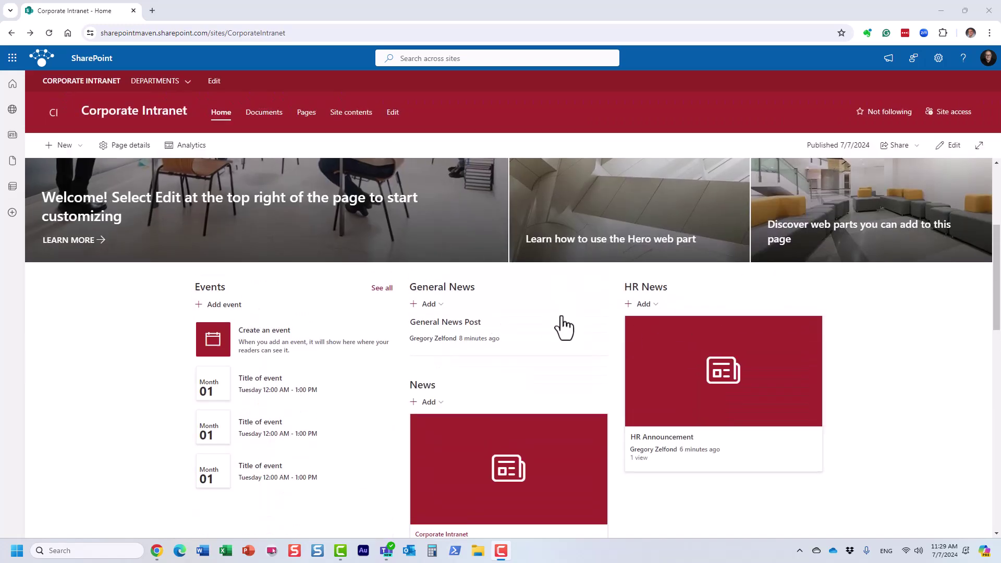
pyautogui.scroll(-1, 542, 336)
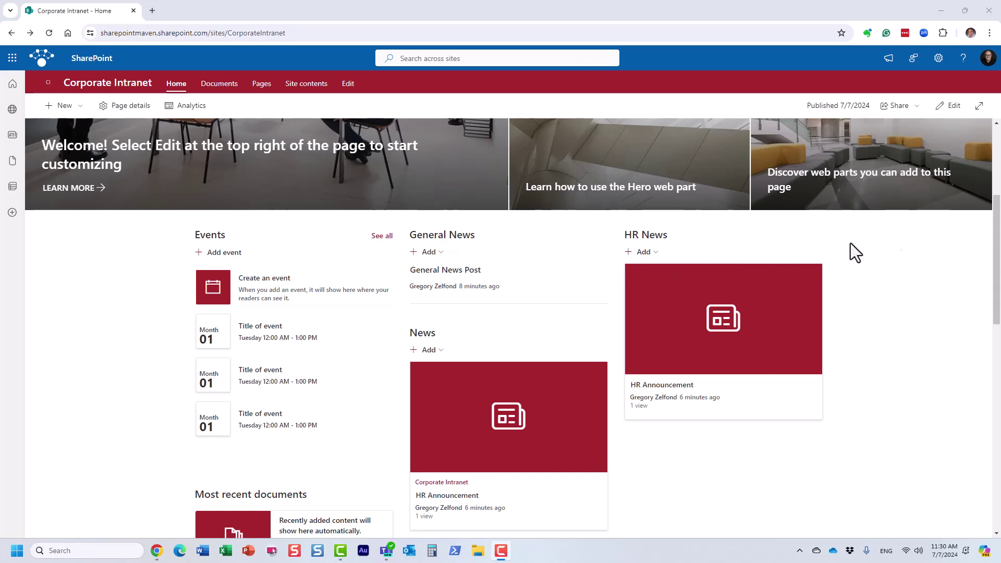
pyautogui.scroll(-3, 563, 389)
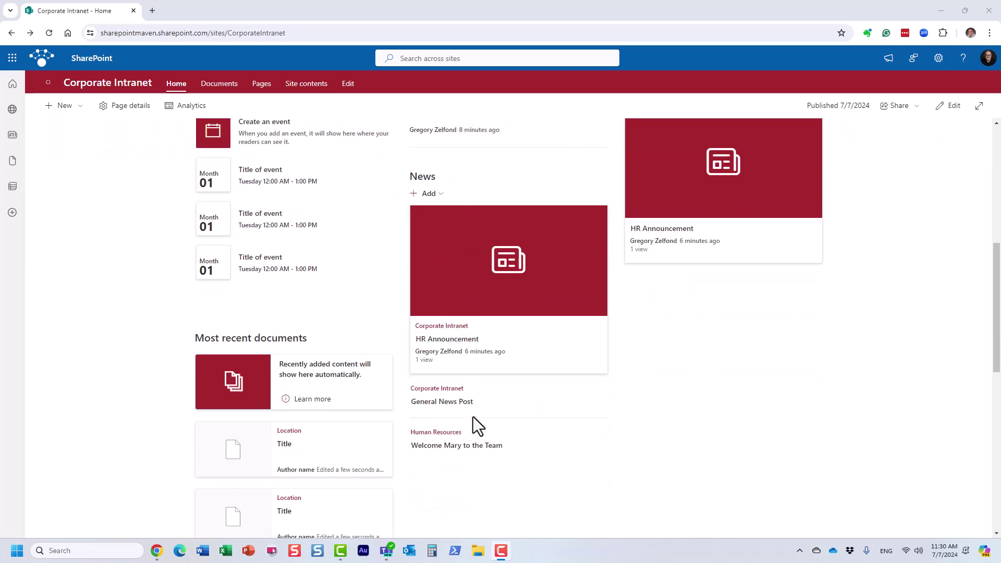